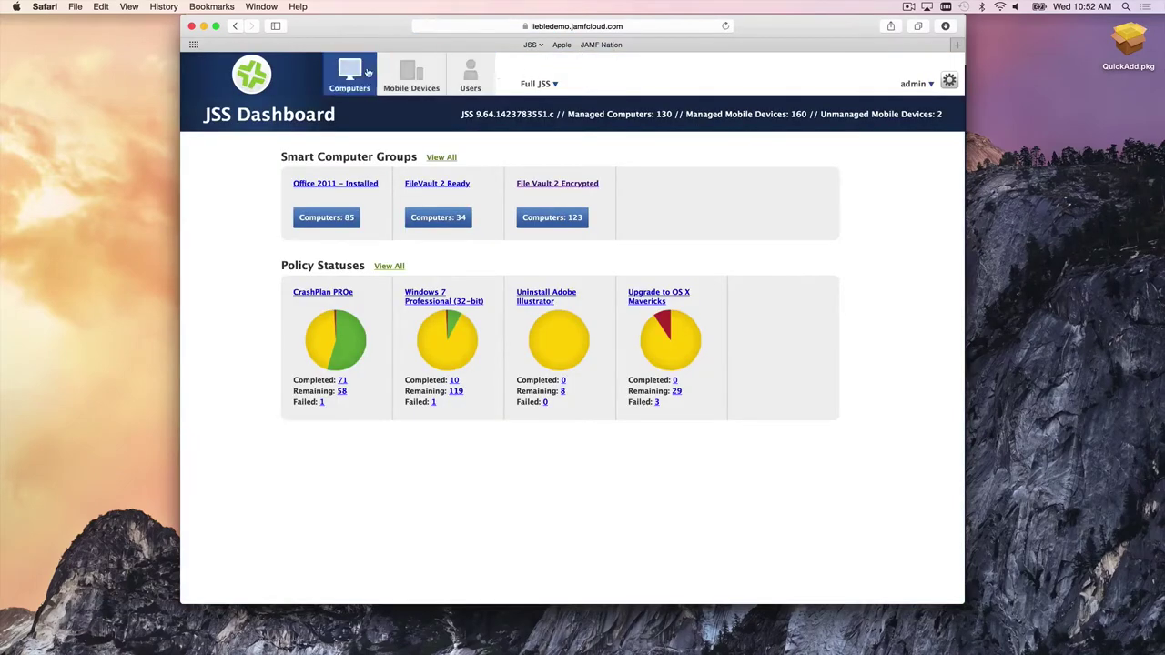
Step: List all 130 inventory computers and open the first MacBook Air's General record
{"action": "left_click", "coordinate": [368, 72]}
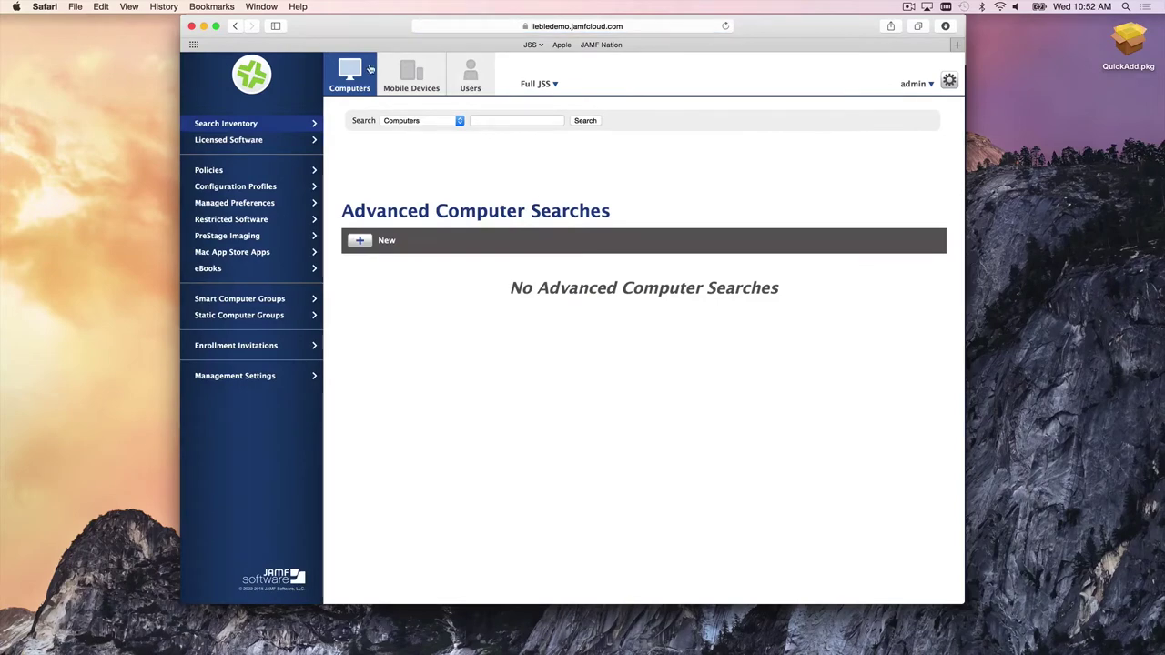
{"action": "key", "text": "Return"}
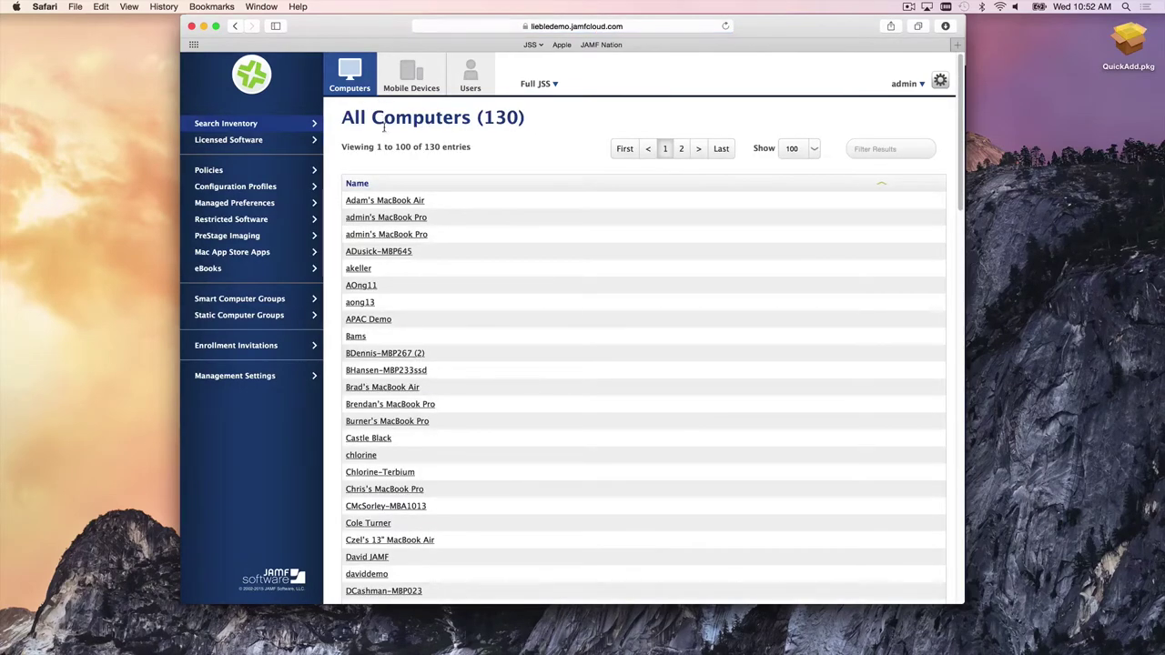
{"action": "left_click", "coordinate": [393, 200]}
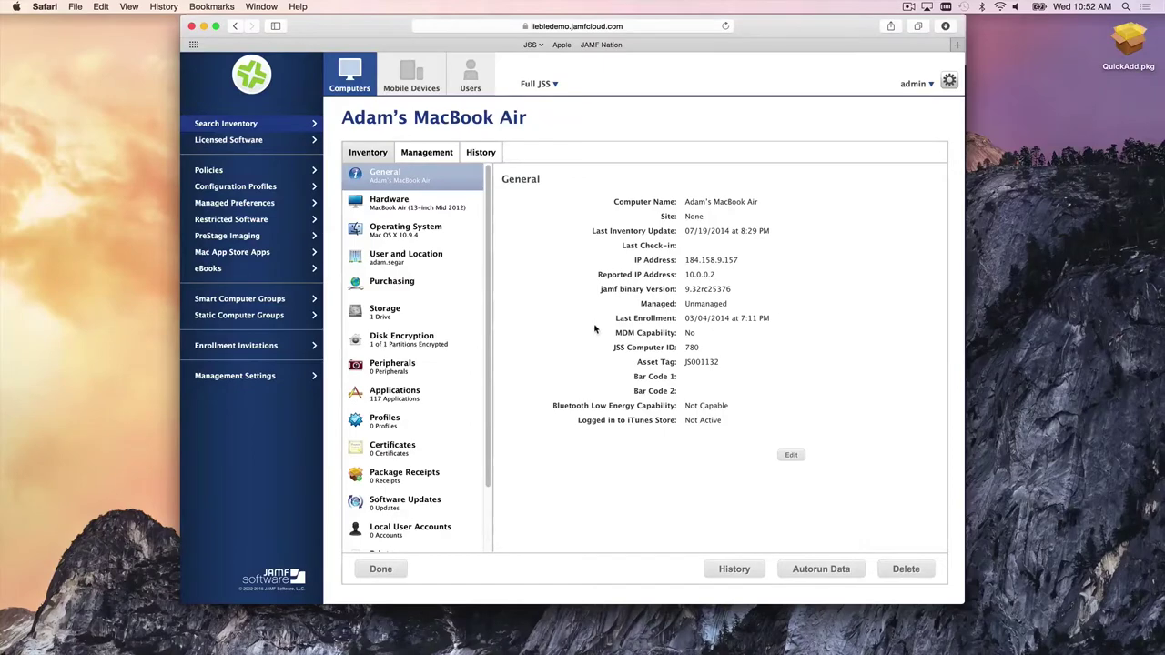
{"action": "left_click", "coordinate": [443, 211]}
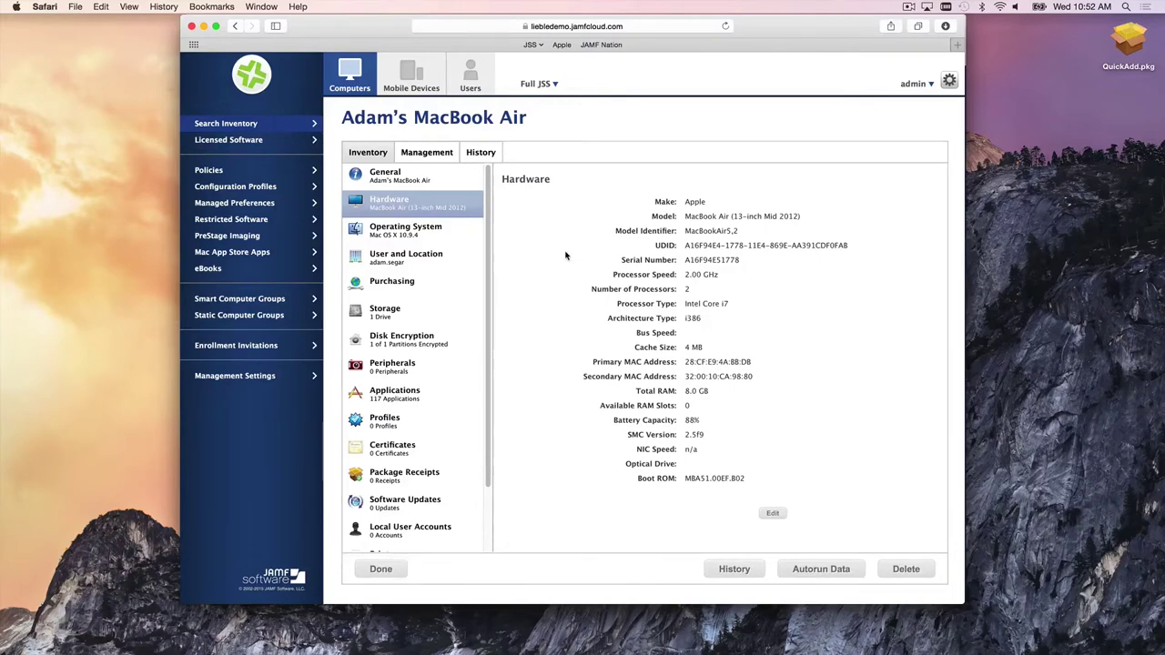
{"action": "left_click", "coordinate": [443, 229]}
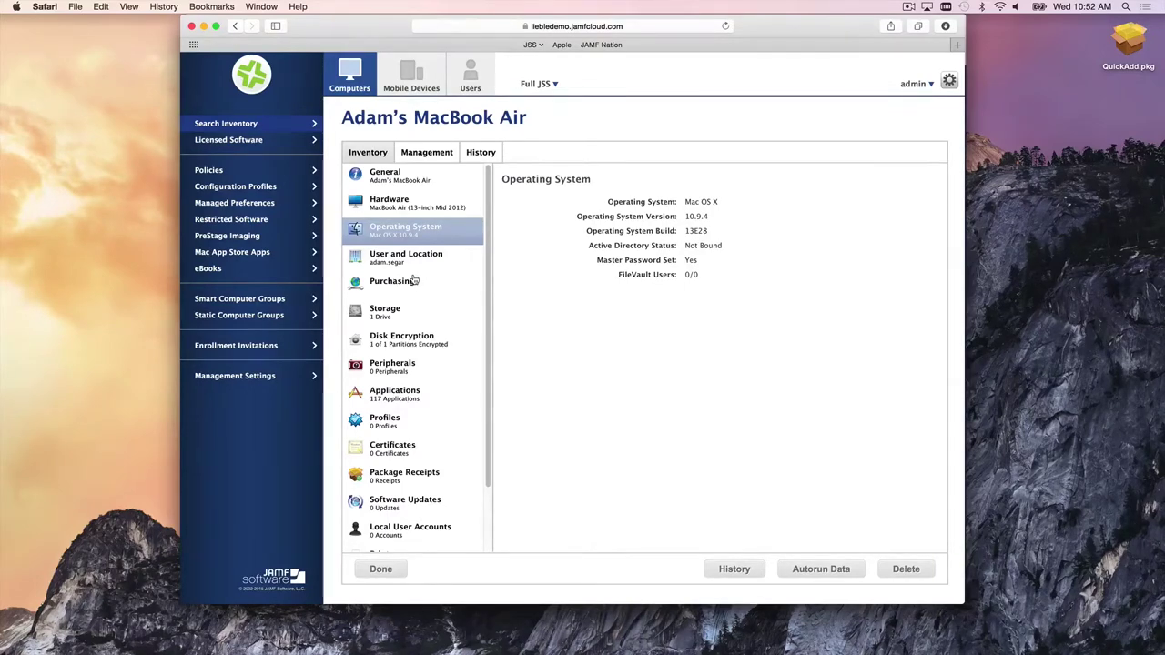
{"action": "left_click", "coordinate": [407, 287]}
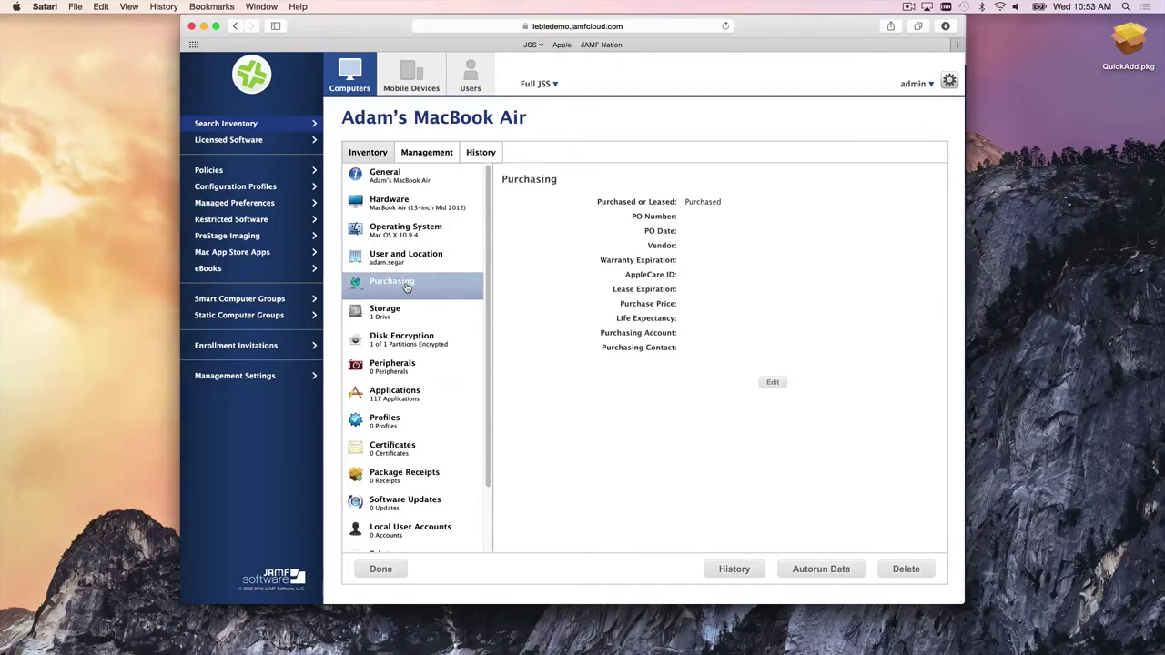
{"action": "left_click", "coordinate": [402, 311]}
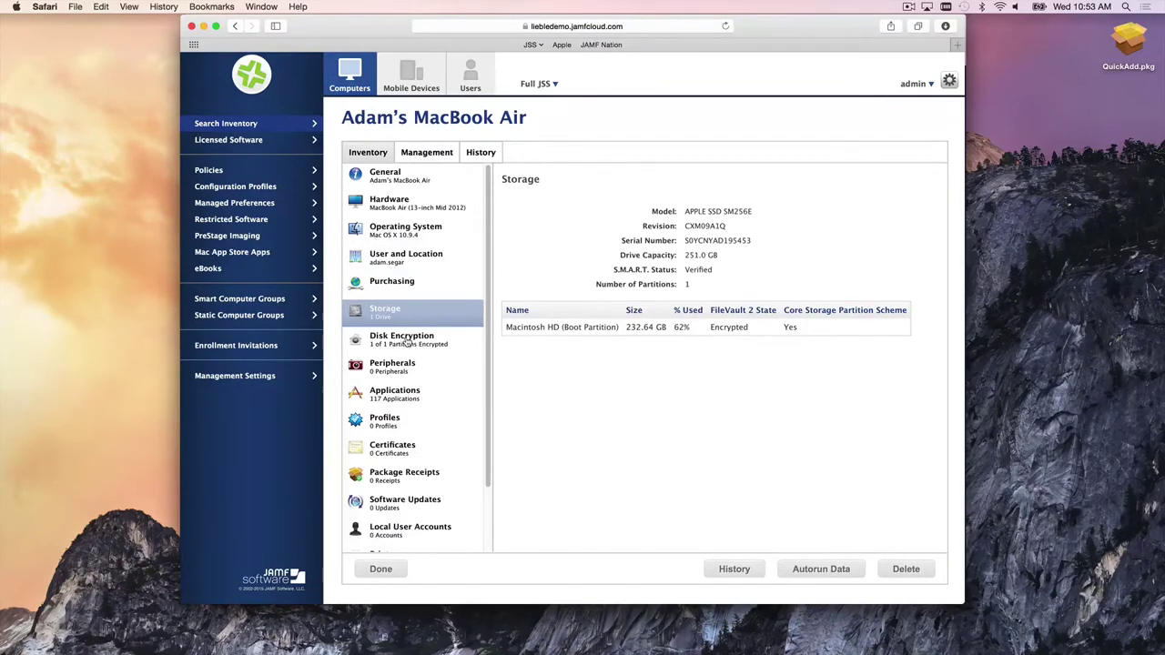
{"action": "left_click", "coordinate": [406, 343]}
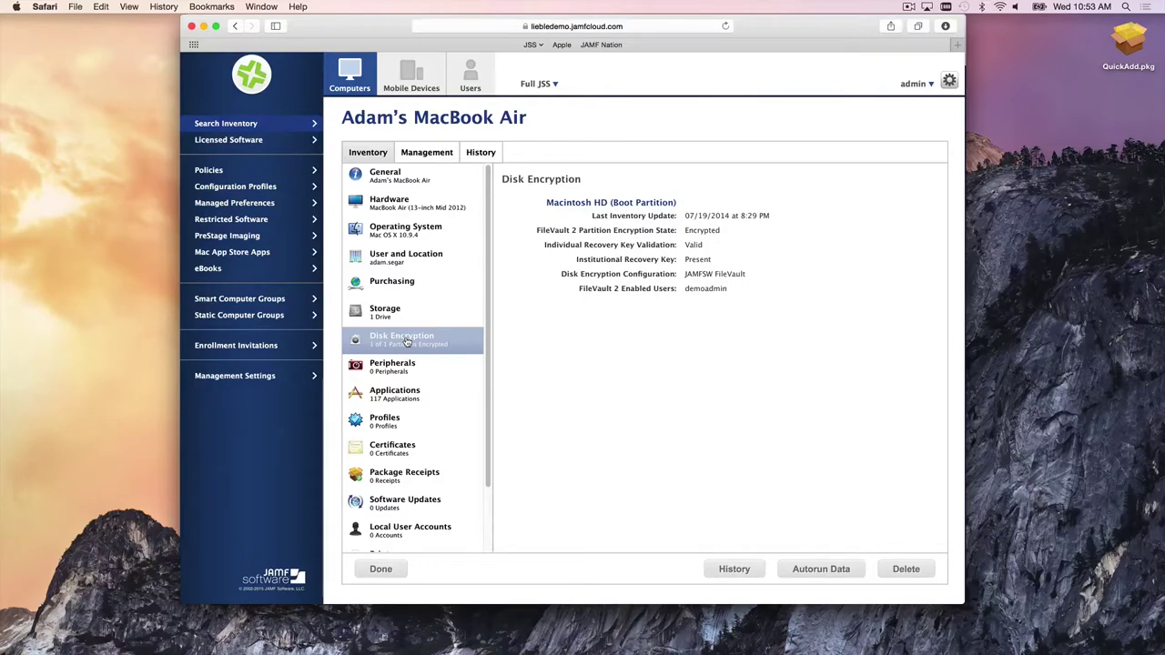
{"action": "left_click", "coordinate": [411, 396]}
{"action": "scroll", "coordinate": [462, 375], "scroll_direction": "down", "scroll_amount": 1}
{"action": "scroll", "coordinate": [461, 376], "scroll_direction": "down", "scroll_amount": 2}
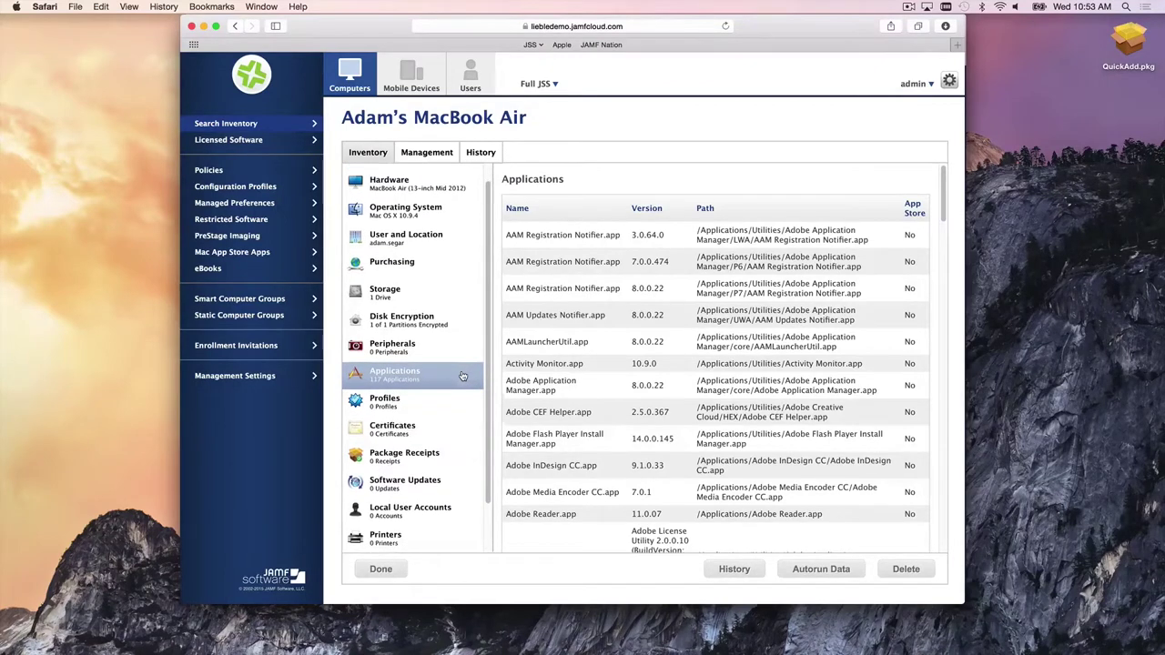
{"action": "scroll", "coordinate": [461, 376], "scroll_direction": "down", "scroll_amount": 3}
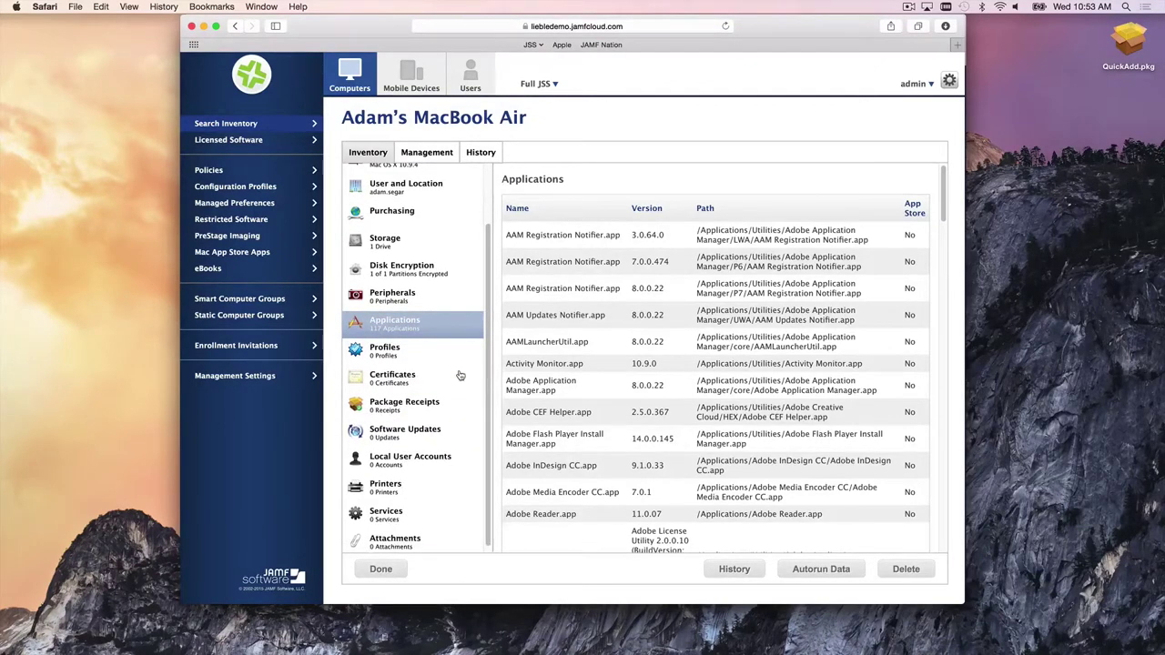
{"action": "scroll", "coordinate": [452, 367], "scroll_direction": "up", "scroll_amount": 3}
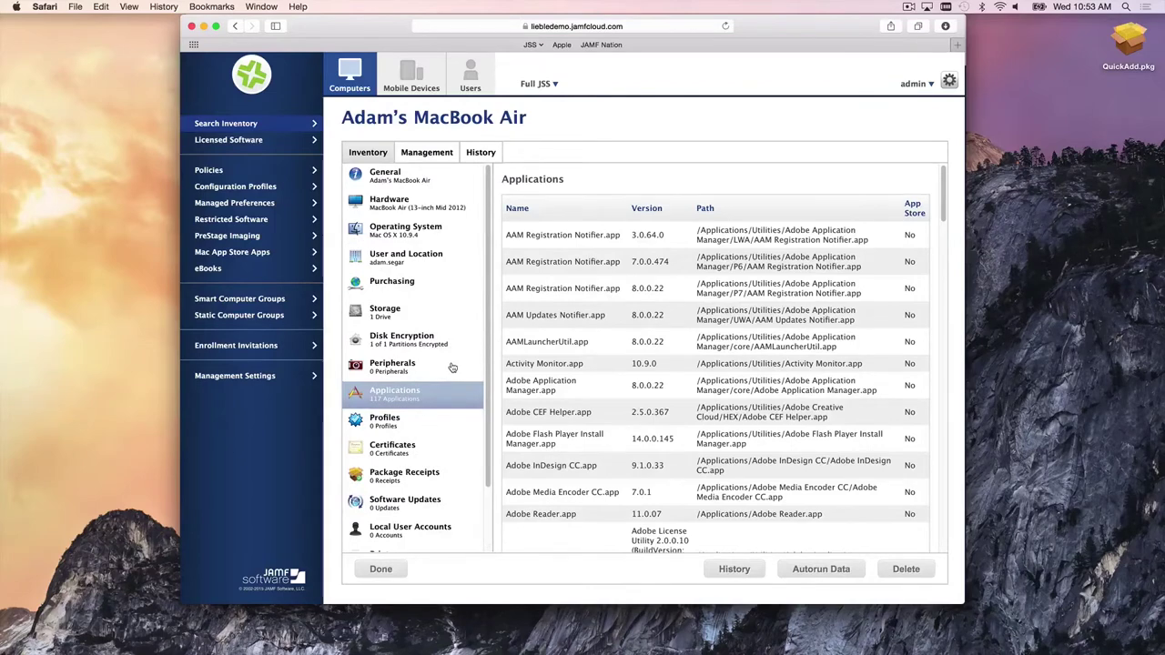
{"action": "left_click", "coordinate": [441, 184]}
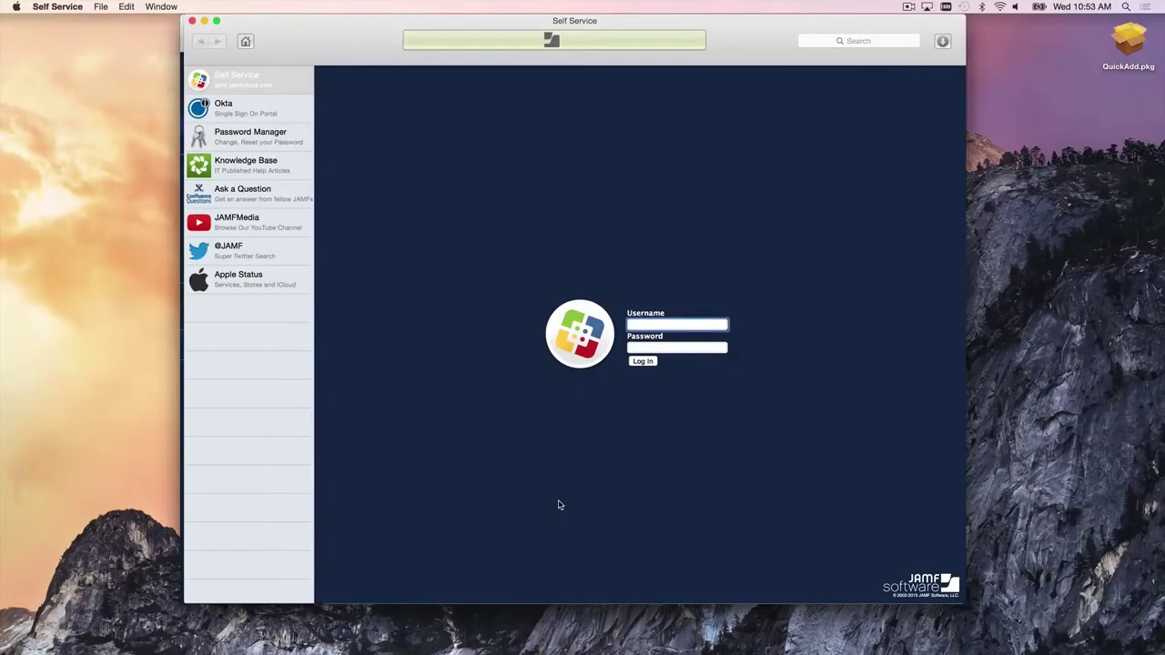
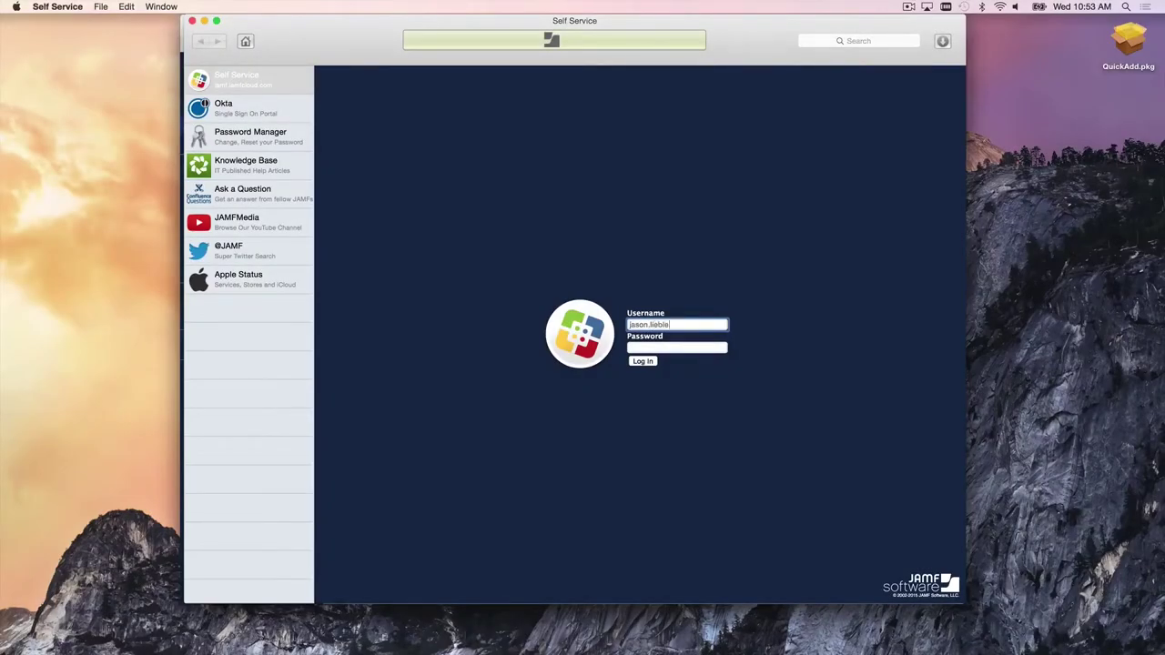
Step: Log in to Self Service with the user's username and account password
{"action": "key", "text": "Tab"}
{"action": "type", "text": "******"}
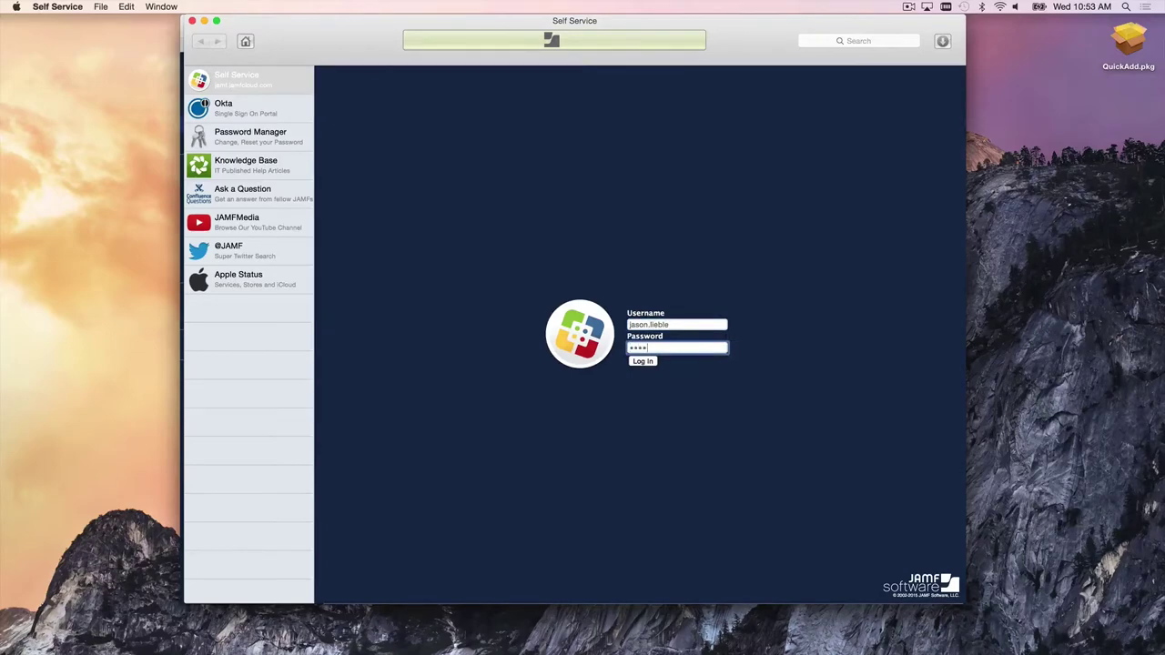
{"action": "type", "text": "**"}
{"action": "key", "text": "Return"}
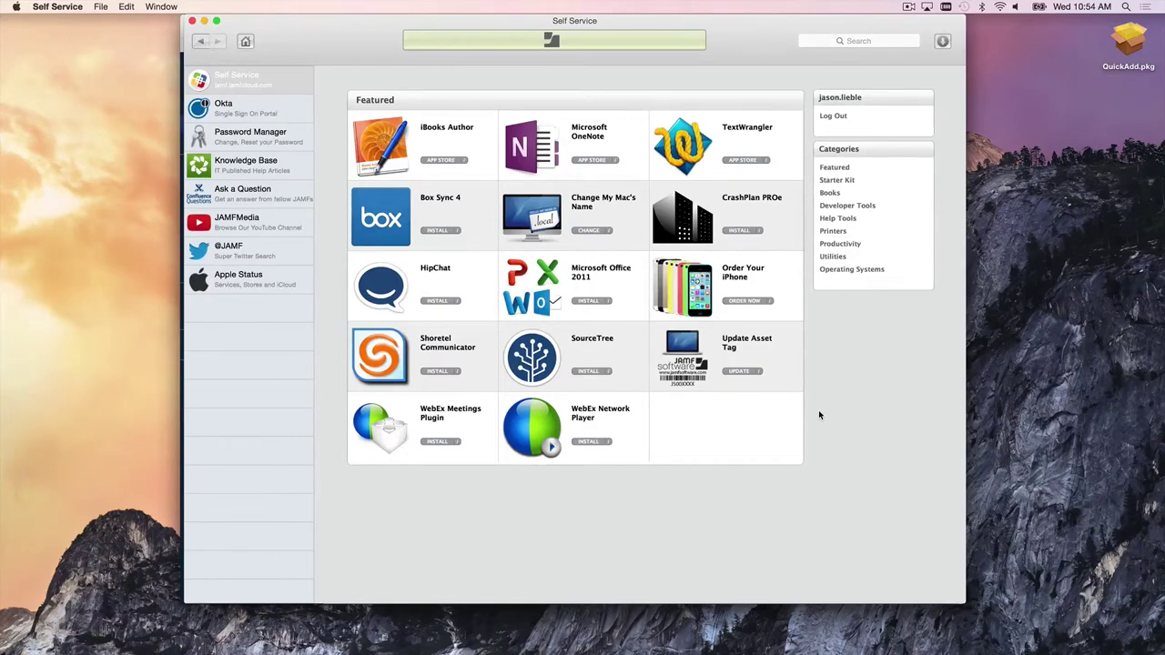
Step: Show Printers: Cupertino EBC, Eau Claire Riverfront Building, Minneapolis Office, New York EBC
{"action": "left_click", "coordinate": [835, 233]}
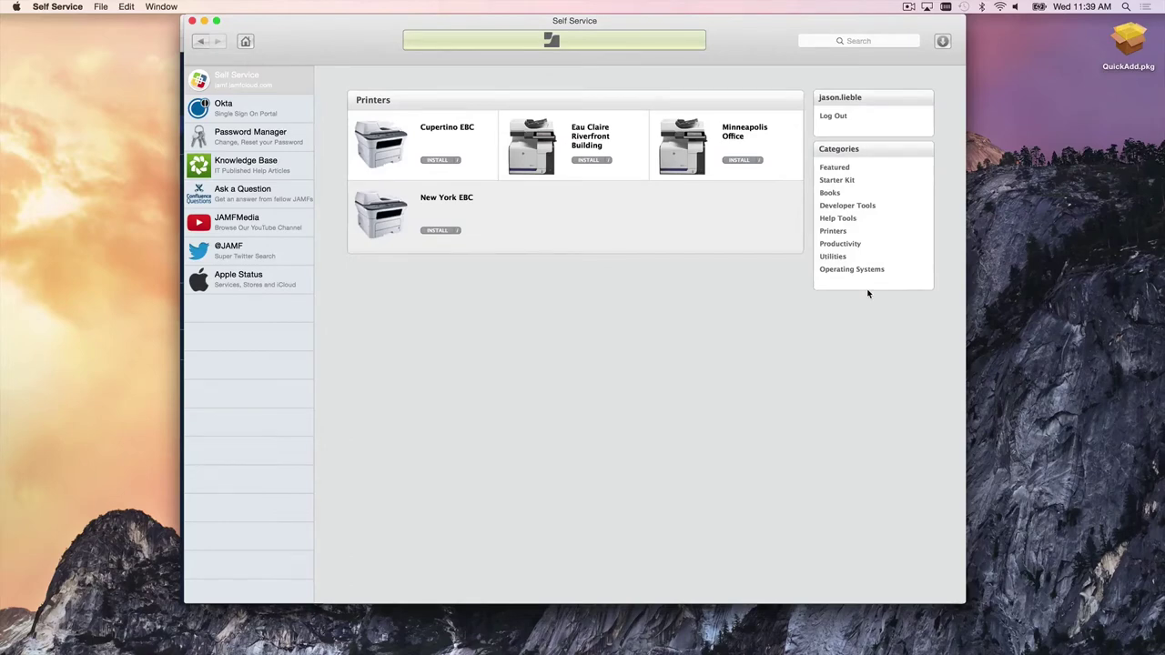
Step: Show the ten Help Tools items, including Maintenance, Reset MDM and Update Inventory
{"action": "left_click", "coordinate": [839, 219]}
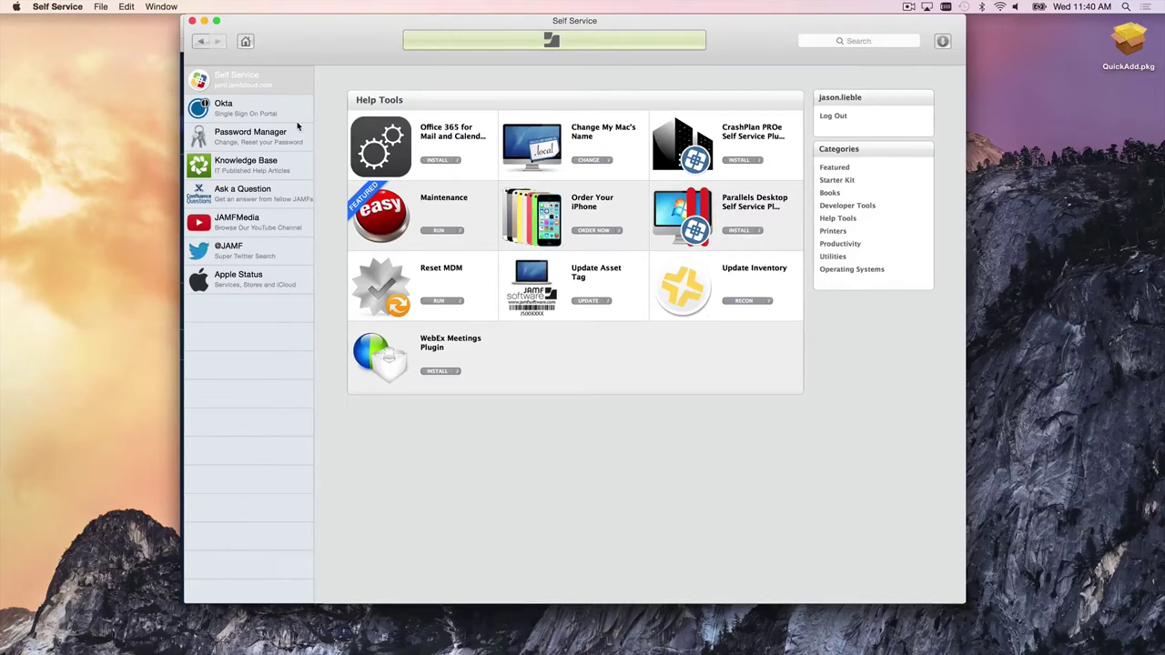
Step: Browse the Printers and Utilities categories, ending on Operating Systems
{"action": "left_click", "coordinate": [832, 231]}
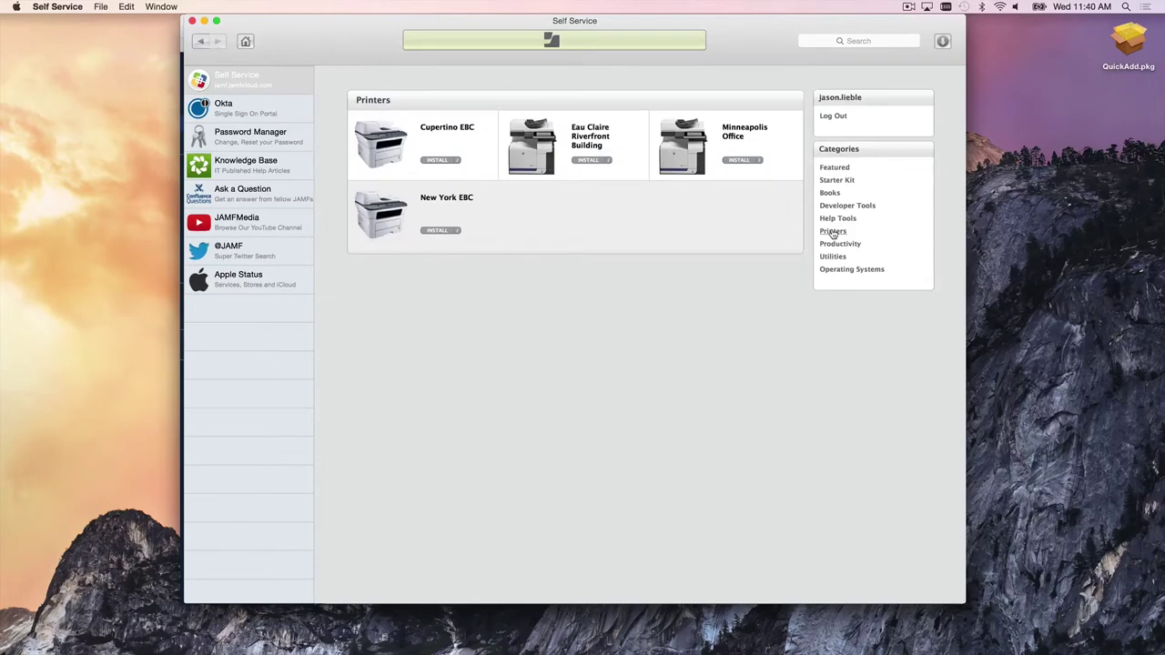
{"action": "left_click", "coordinate": [833, 257]}
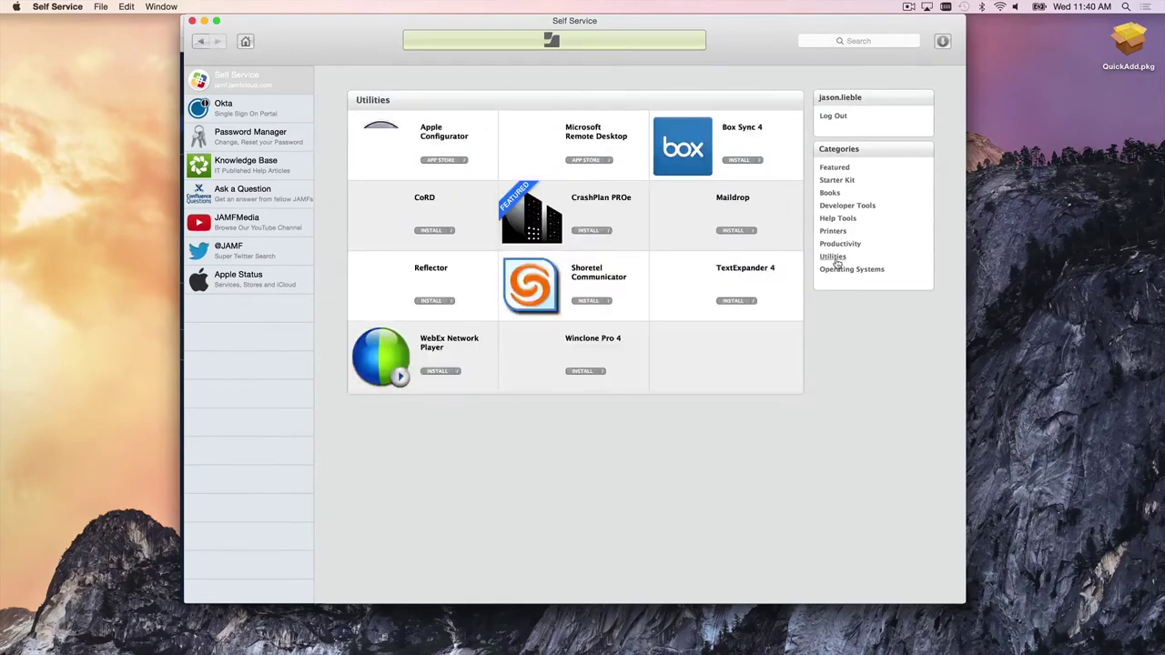
{"action": "left_click", "coordinate": [839, 270]}
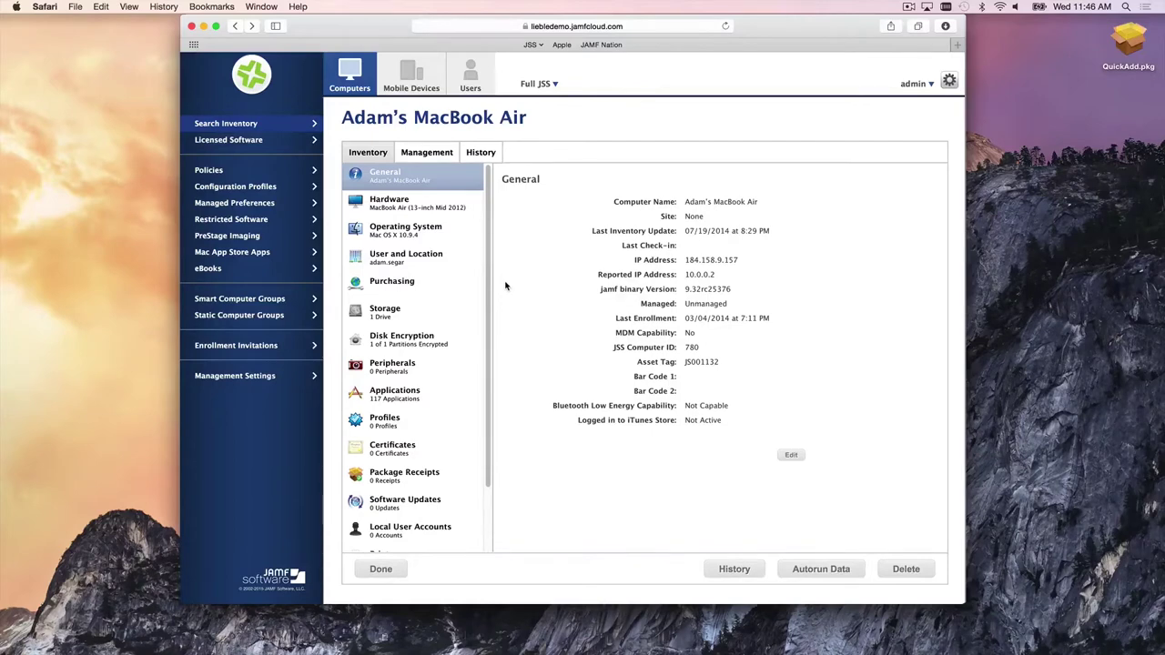
Step: Open the File Vault 2 Encrypted group from the Smart Computer Groups list
{"action": "left_click", "coordinate": [270, 301]}
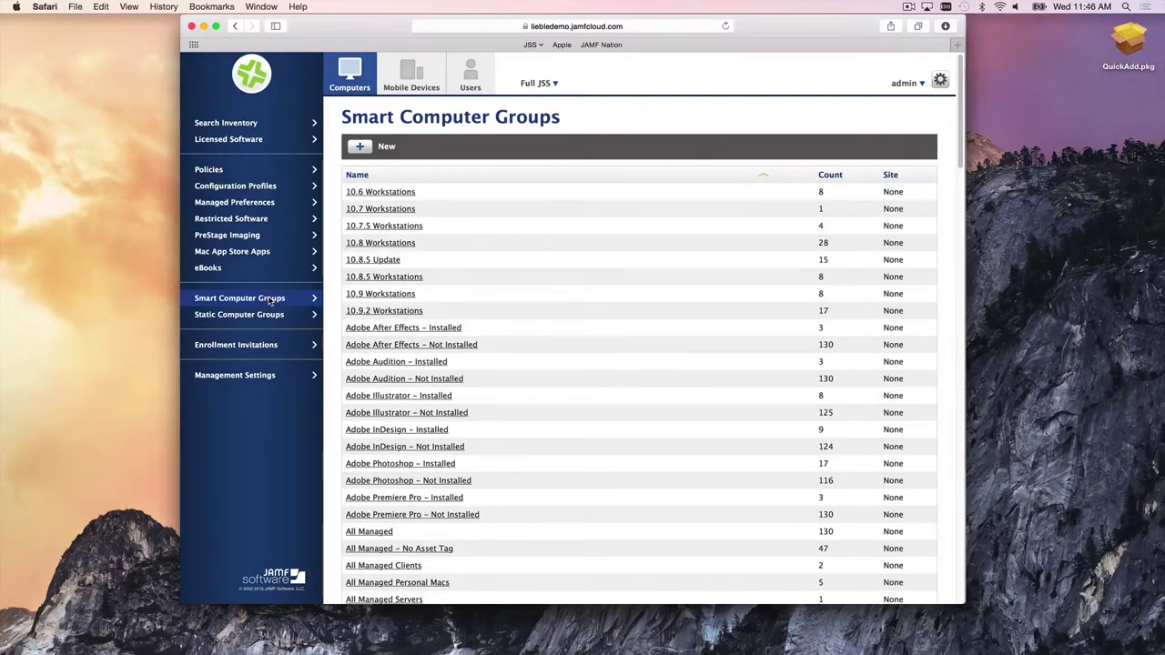
{"action": "scroll", "coordinate": [510, 355], "scroll_direction": "down", "scroll_amount": 3}
{"action": "scroll", "coordinate": [511, 355], "scroll_direction": "down", "scroll_amount": 15}
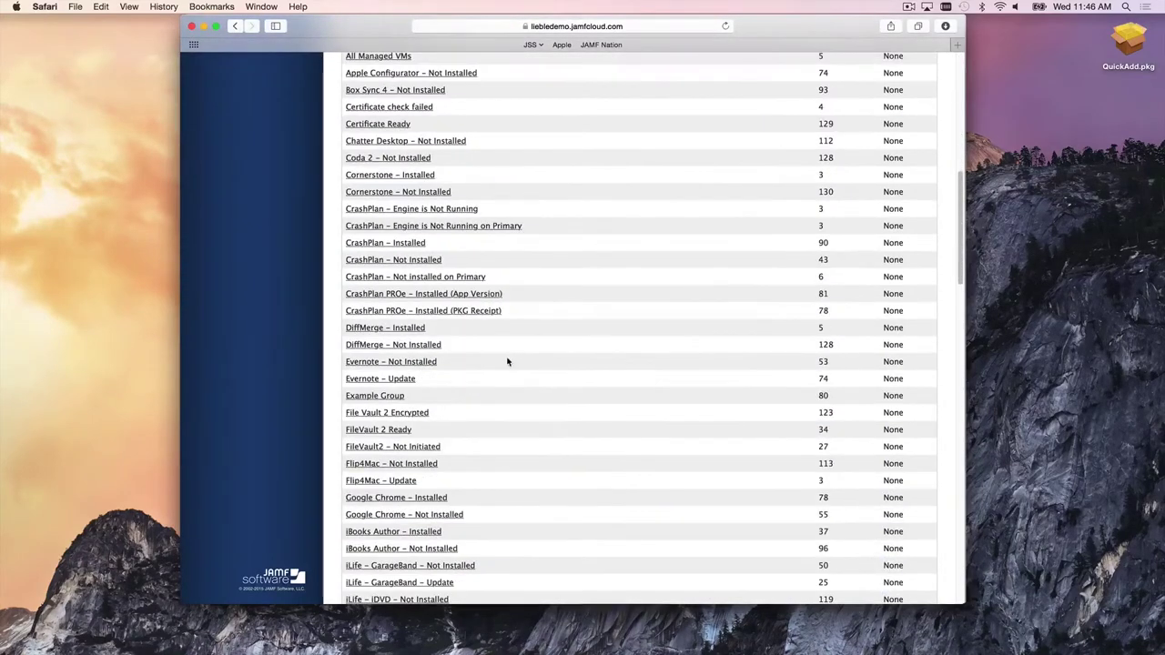
{"action": "left_click", "coordinate": [423, 414]}
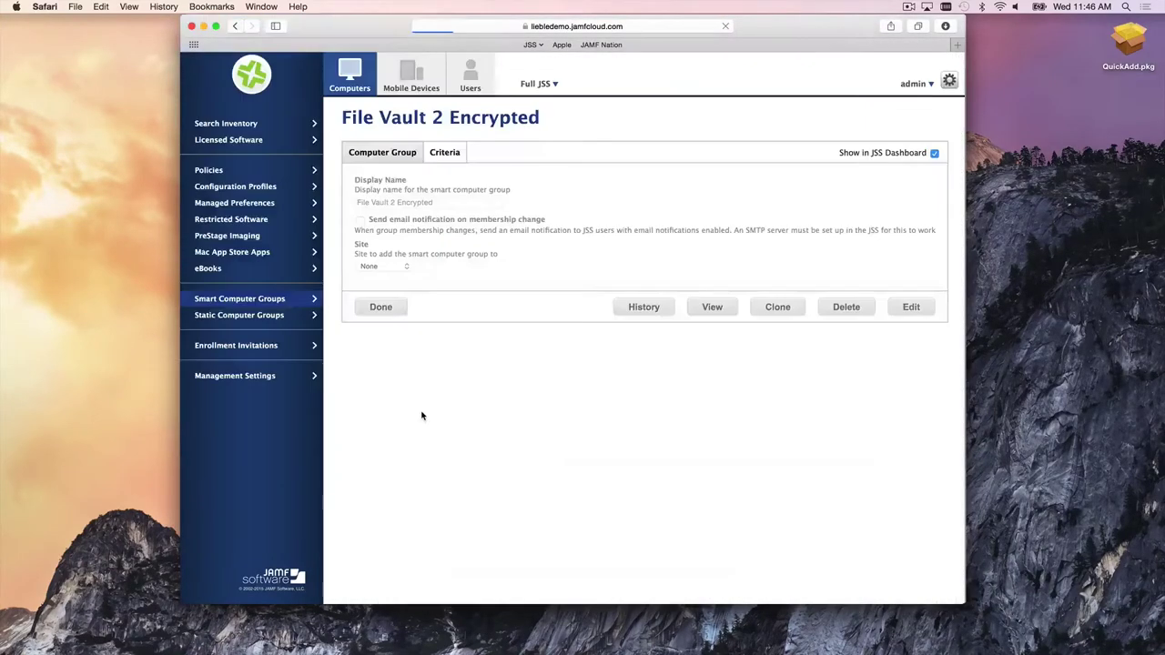
Step: Save the group with criteria All or Boot Partitions Encrypted, then view its members
{"action": "left_click", "coordinate": [910, 309]}
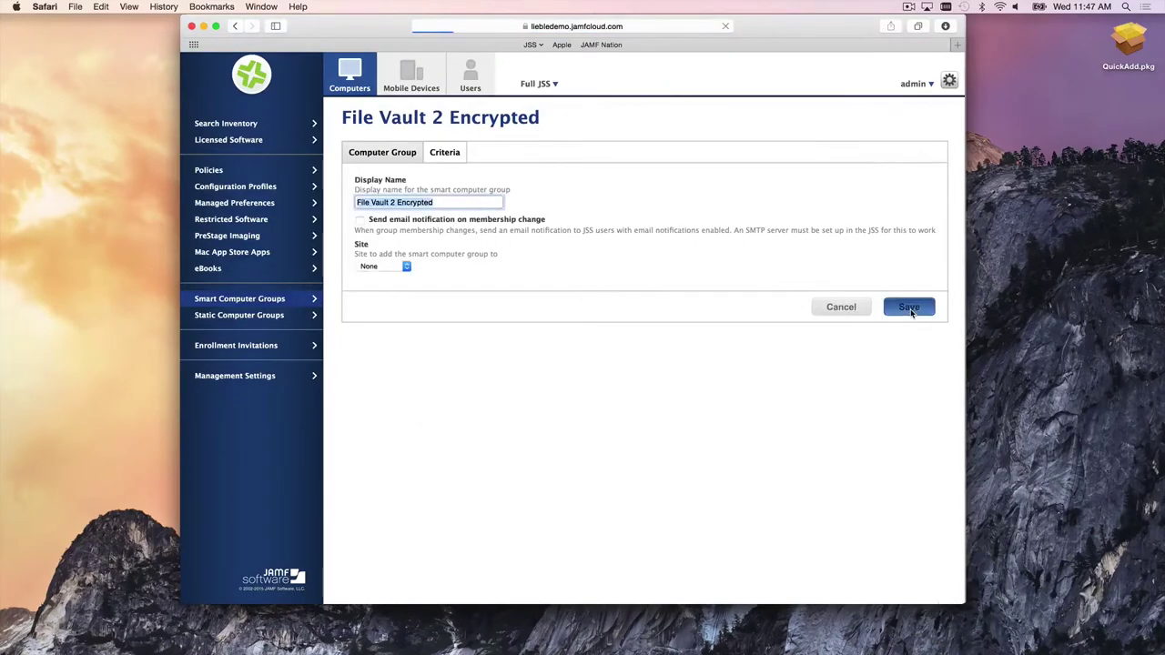
{"action": "left_click", "coordinate": [462, 159]}
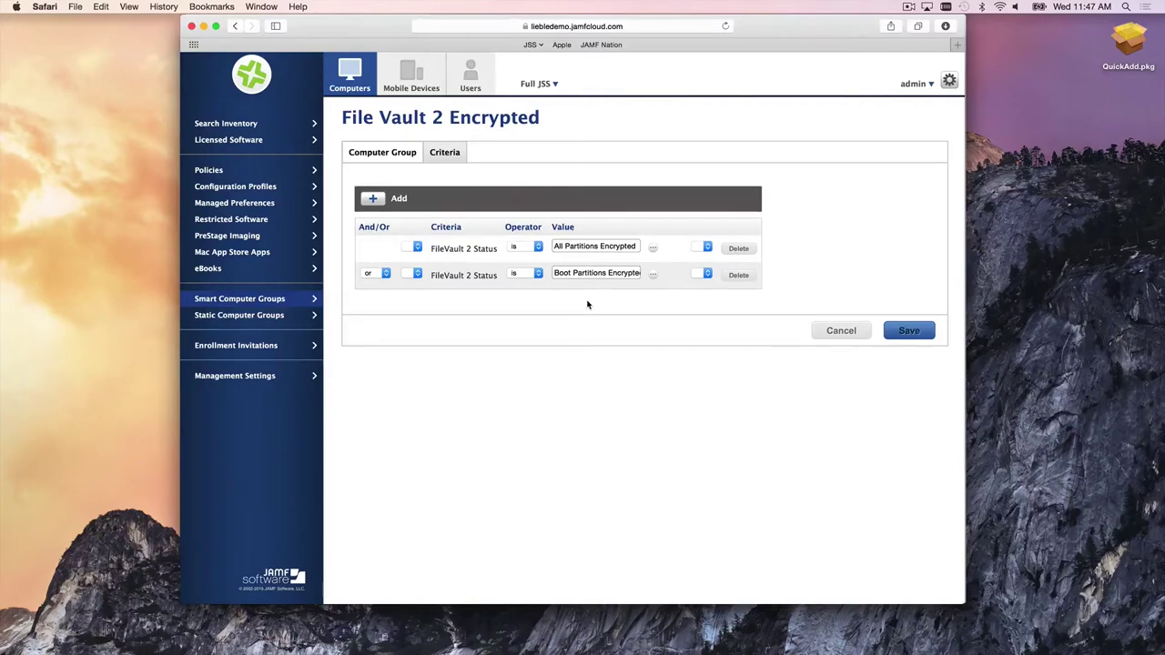
{"action": "left_click", "coordinate": [910, 331]}
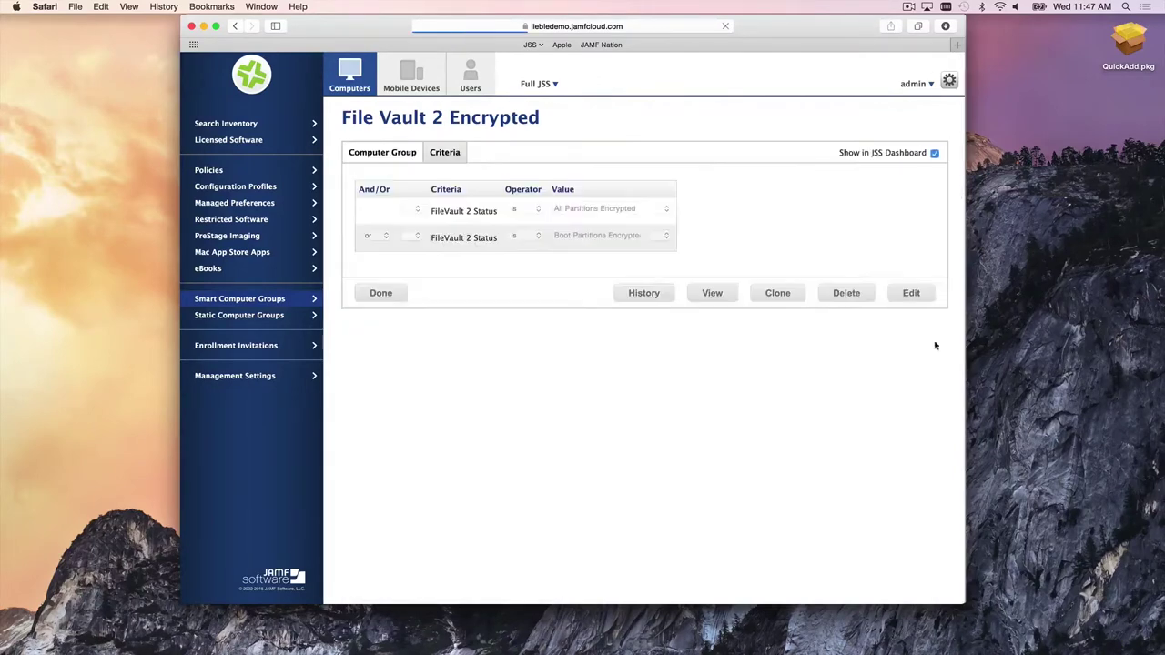
{"action": "left_click", "coordinate": [724, 293]}
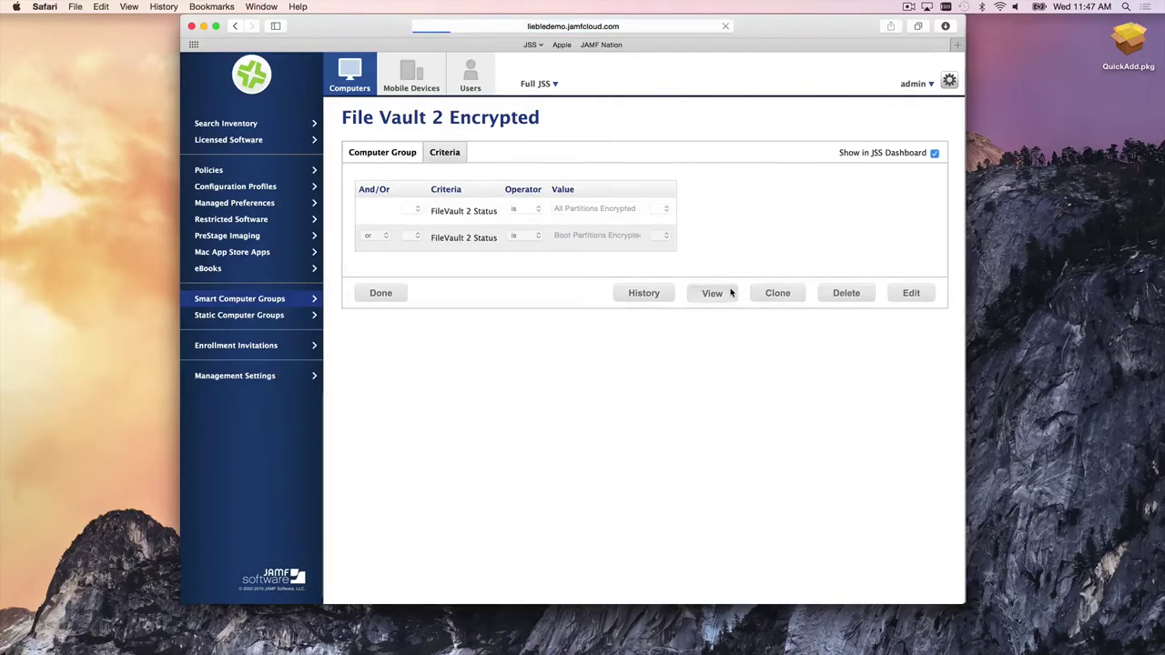
Step: Browse the 123 member computers, cancel Action, try Export, then open the 275-policy list
{"action": "scroll", "coordinate": [769, 314], "scroll_direction": "down", "scroll_amount": 15}
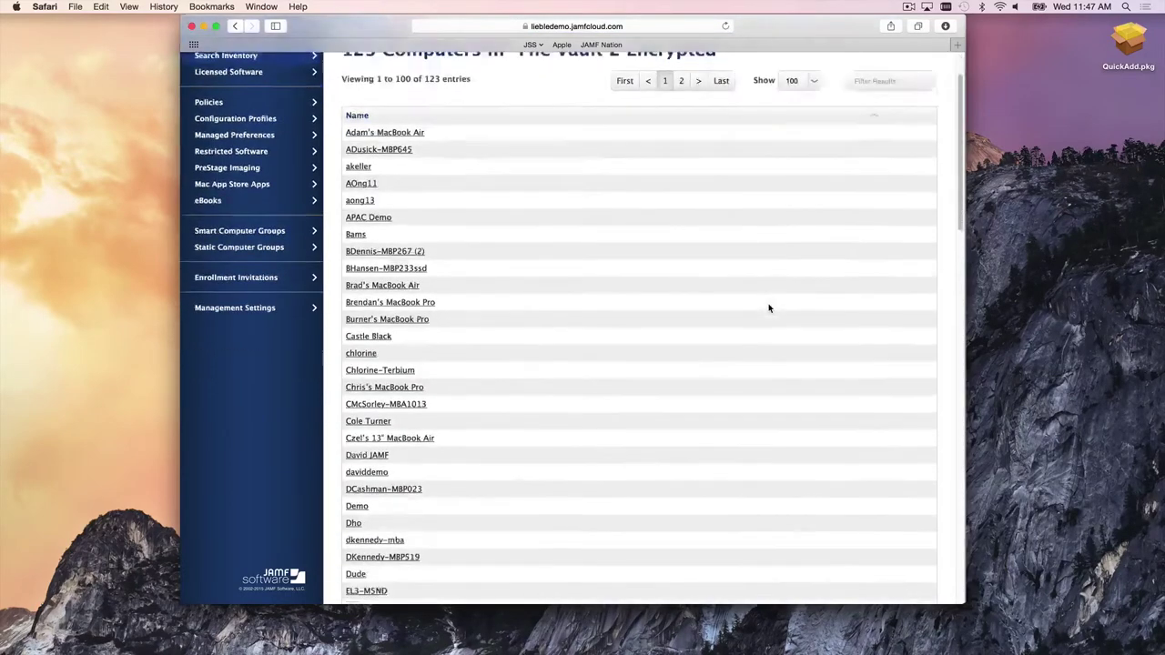
{"action": "scroll", "coordinate": [778, 337], "scroll_direction": "down", "scroll_amount": 5}
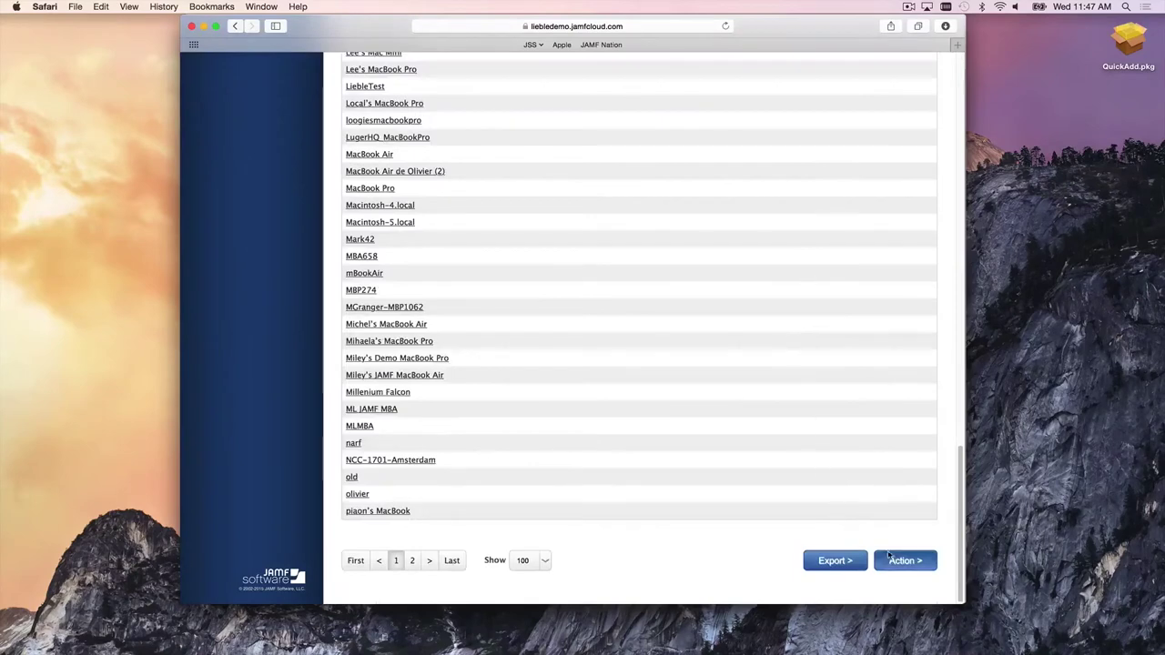
{"action": "left_click", "coordinate": [901, 560]}
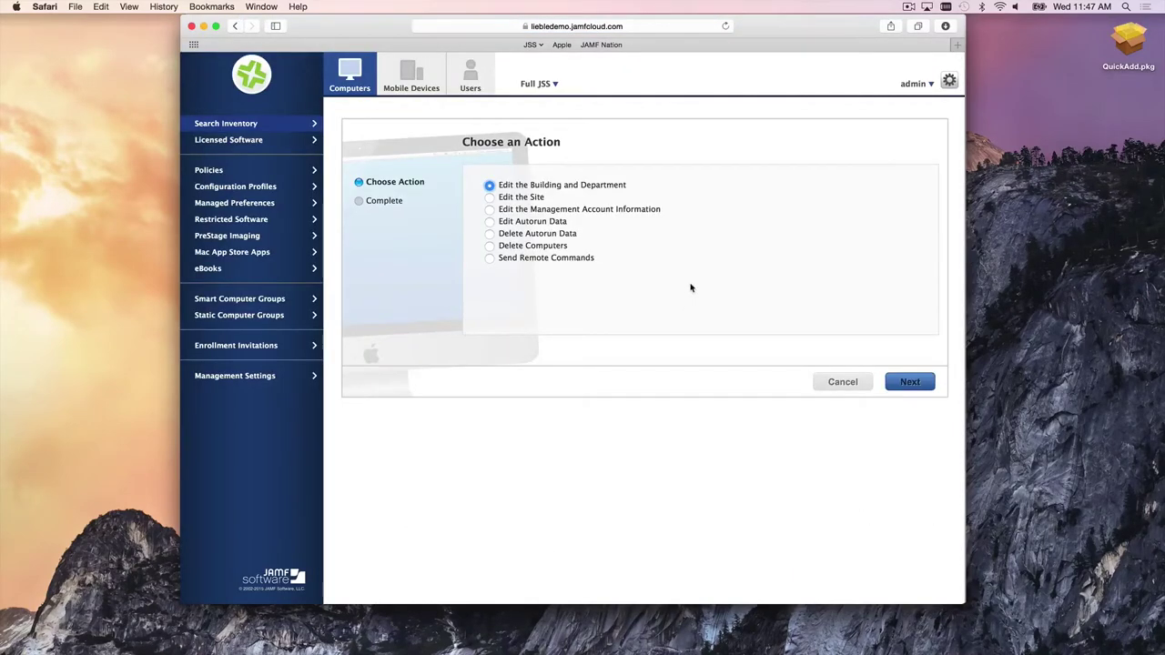
{"action": "left_click", "coordinate": [842, 382]}
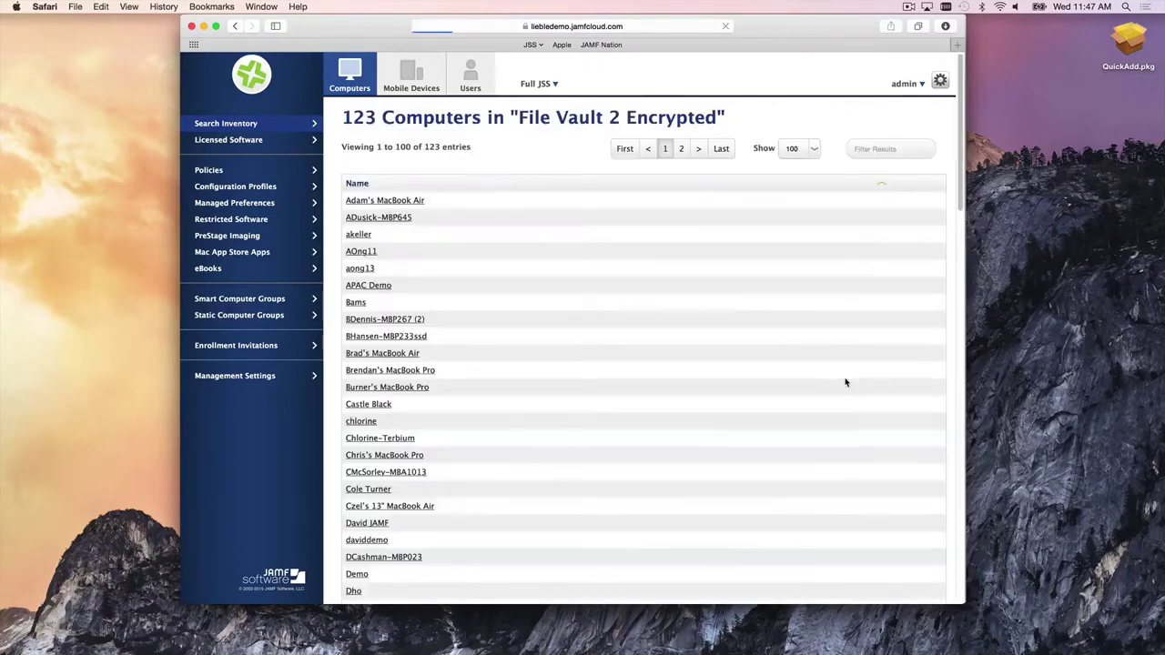
{"action": "scroll", "coordinate": [845, 382], "scroll_direction": "down", "scroll_amount": 10}
{"action": "scroll", "coordinate": [845, 382], "scroll_direction": "down", "scroll_amount": 10}
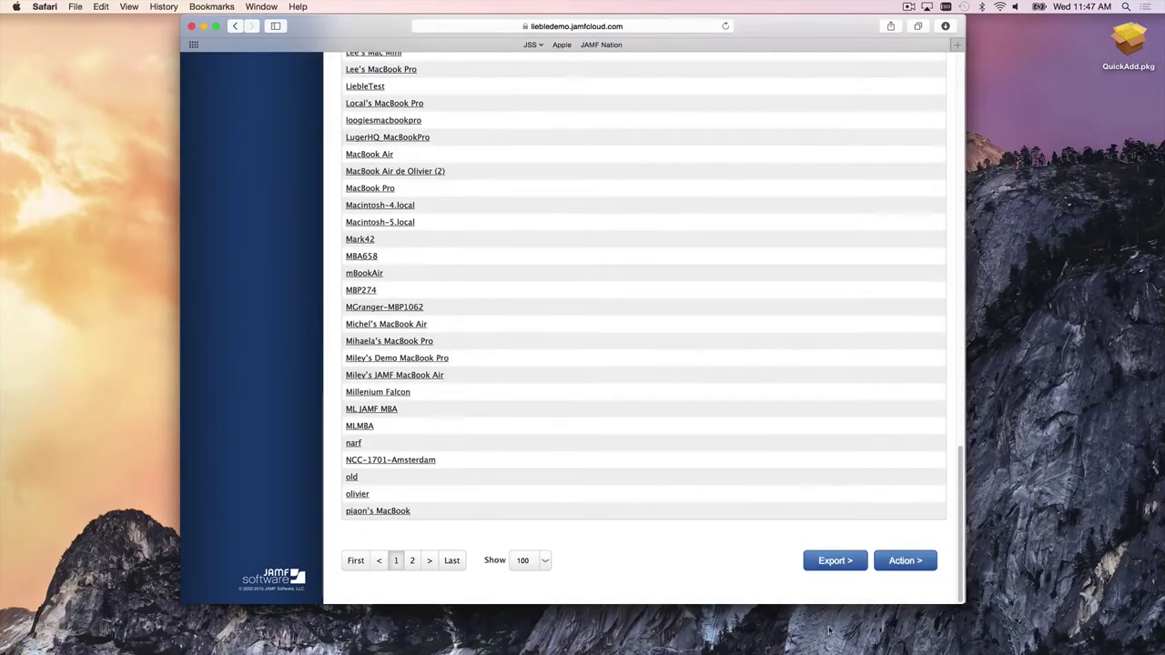
{"action": "left_click", "coordinate": [821, 558]}
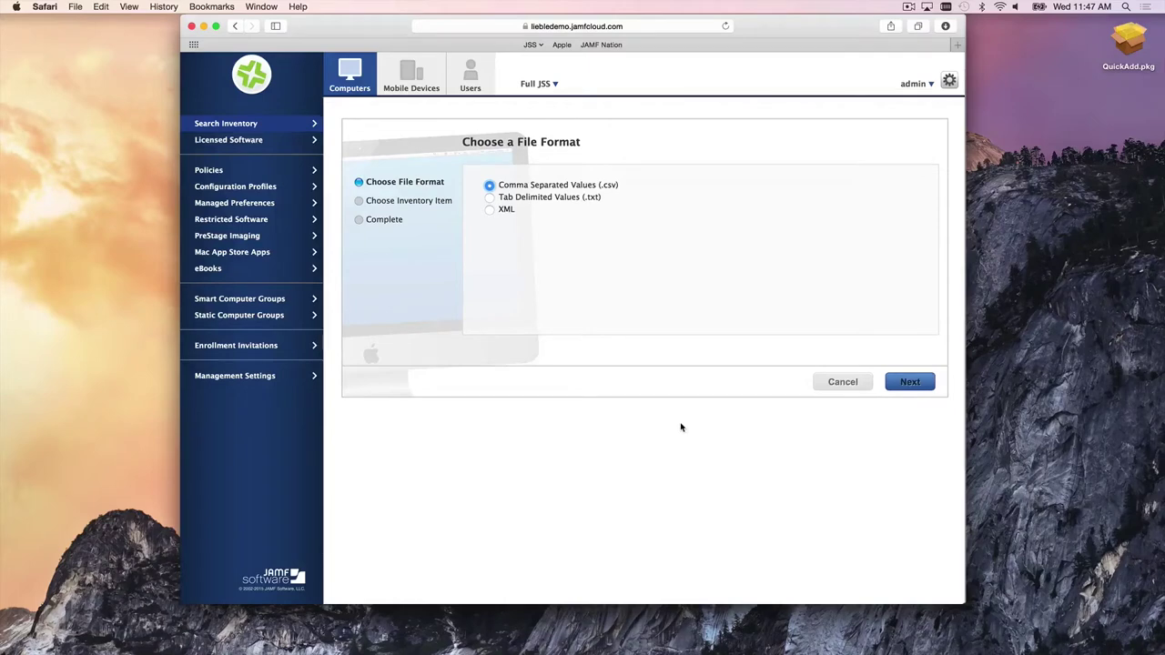
{"action": "left_click", "coordinate": [236, 172]}
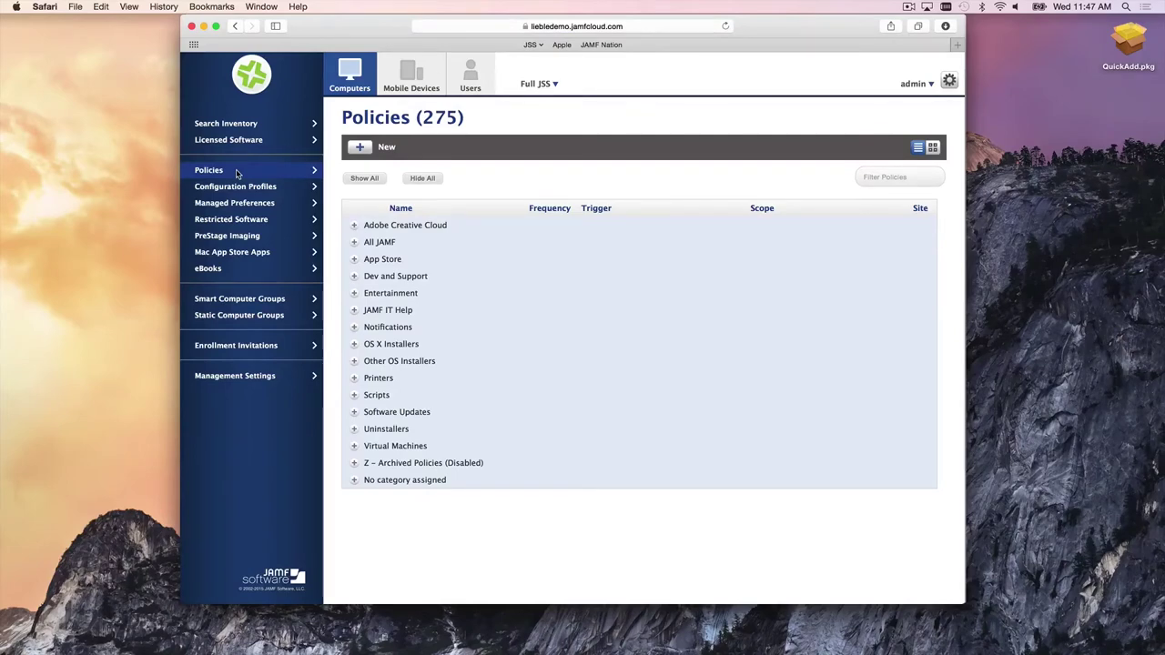
Step: Start a new policy at Once per computer frequency and list packages like AAMEE_2.1.dmg
{"action": "left_click", "coordinate": [360, 153]}
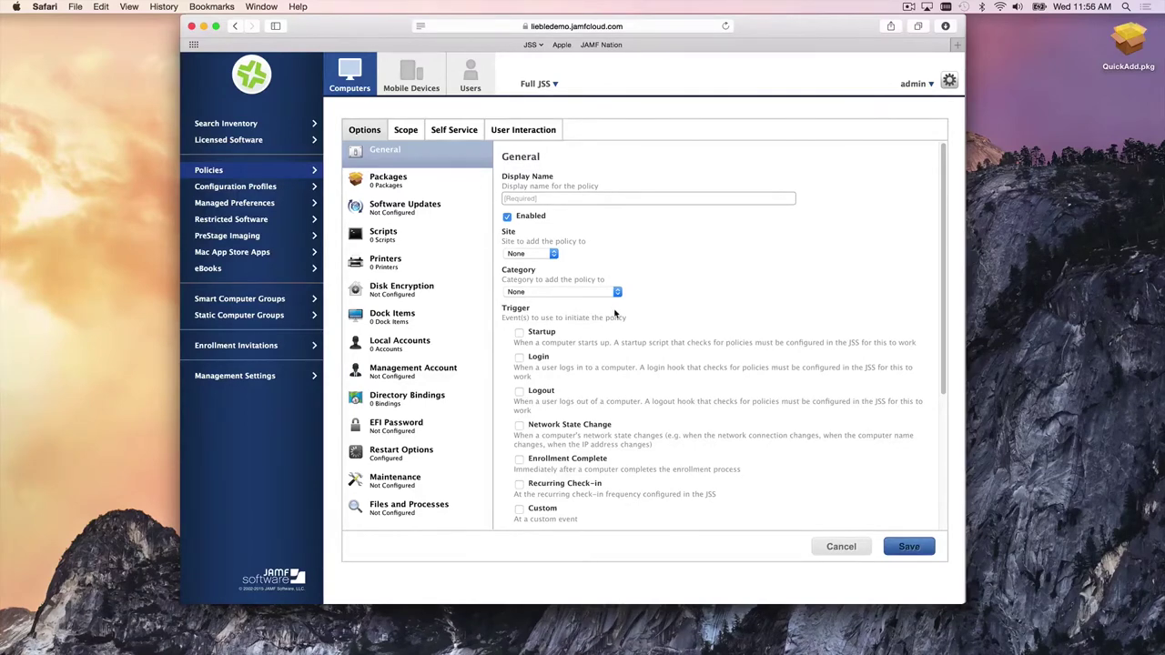
{"action": "scroll", "coordinate": [615, 314], "scroll_direction": "down", "scroll_amount": 1}
{"action": "scroll", "coordinate": [575, 332], "scroll_direction": "down", "scroll_amount": 1}
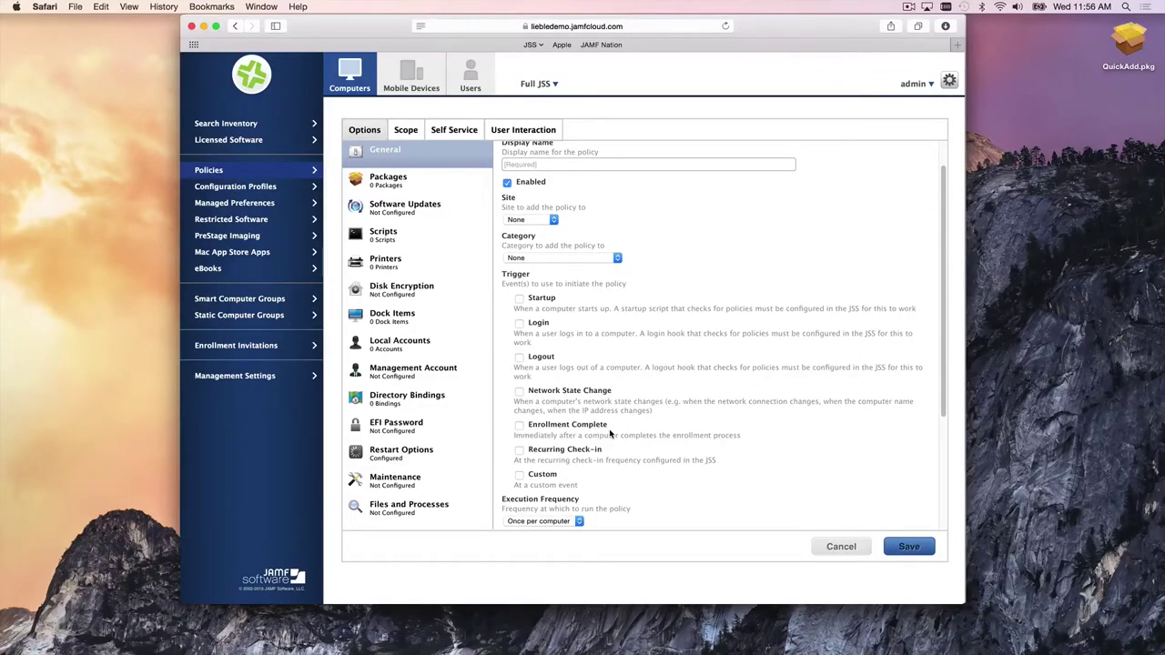
{"action": "scroll", "coordinate": [609, 428], "scroll_direction": "down", "scroll_amount": 2}
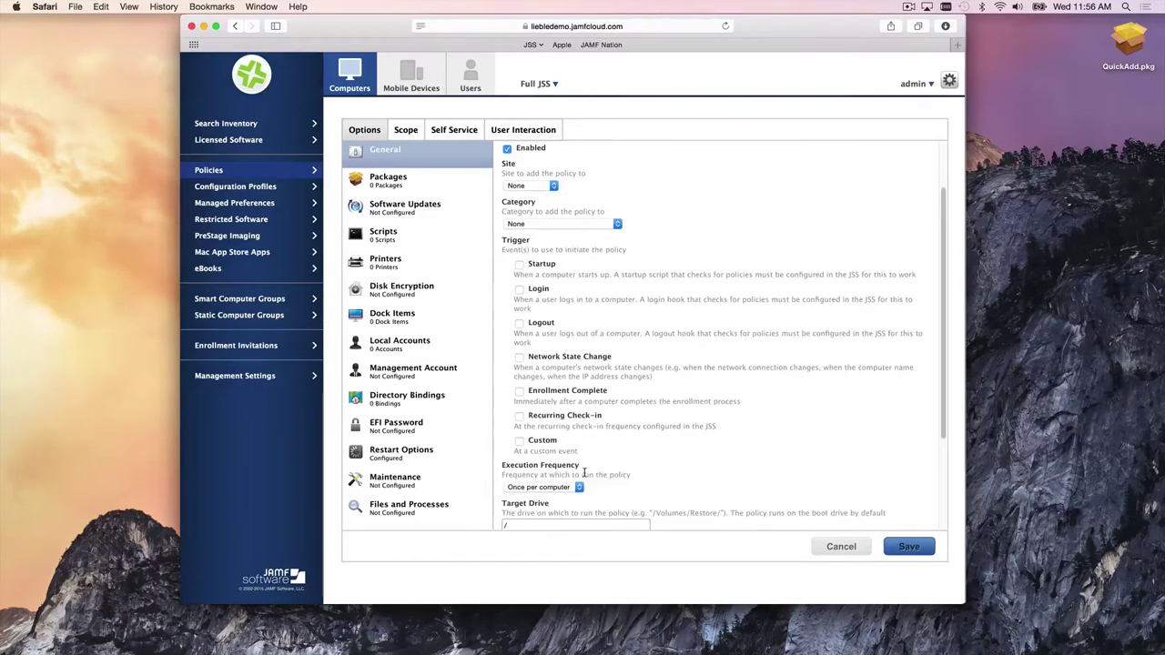
{"action": "left_click", "coordinate": [578, 487]}
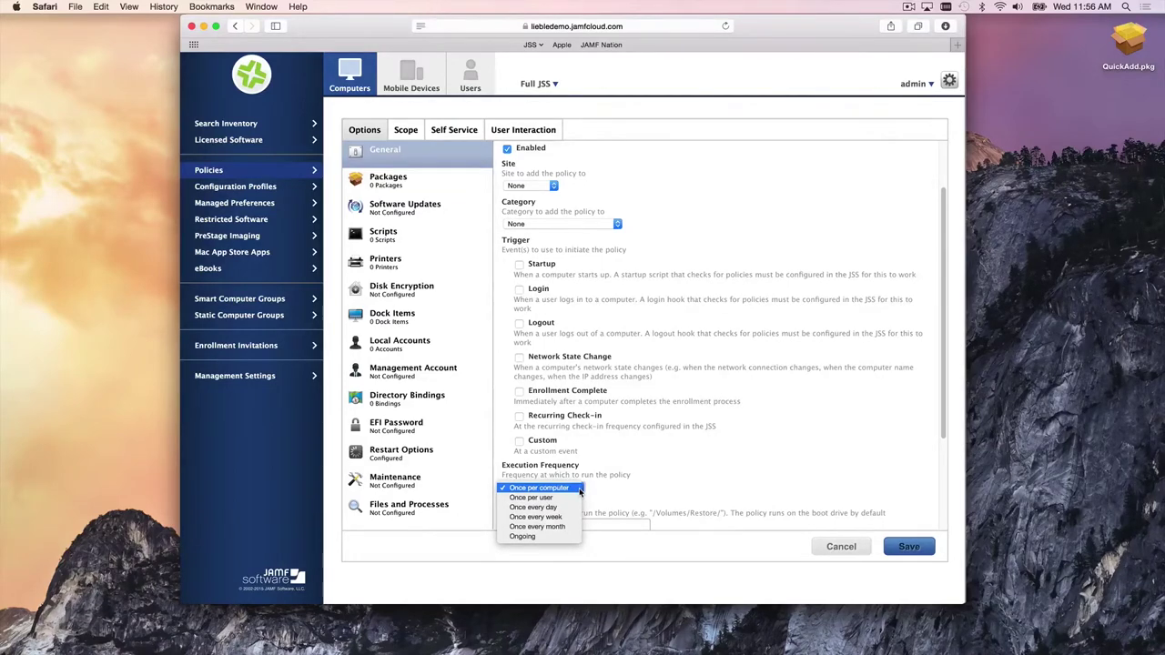
{"action": "left_click", "coordinate": [591, 471]}
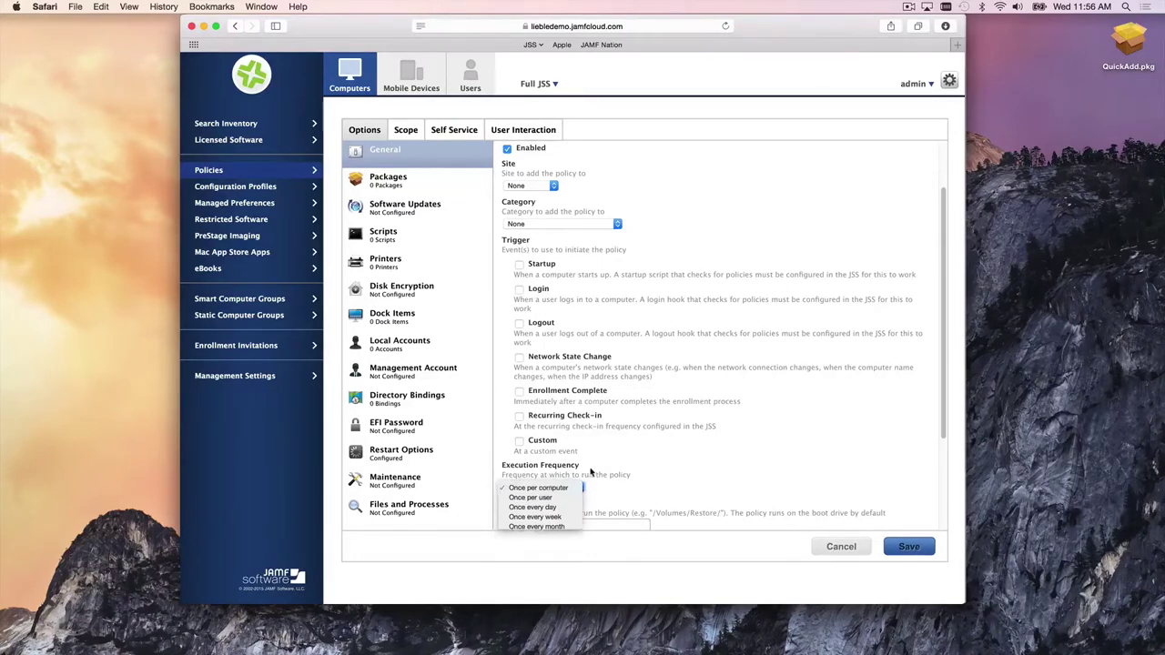
{"action": "left_click", "coordinate": [415, 187]}
{"action": "left_click", "coordinate": [714, 285]}
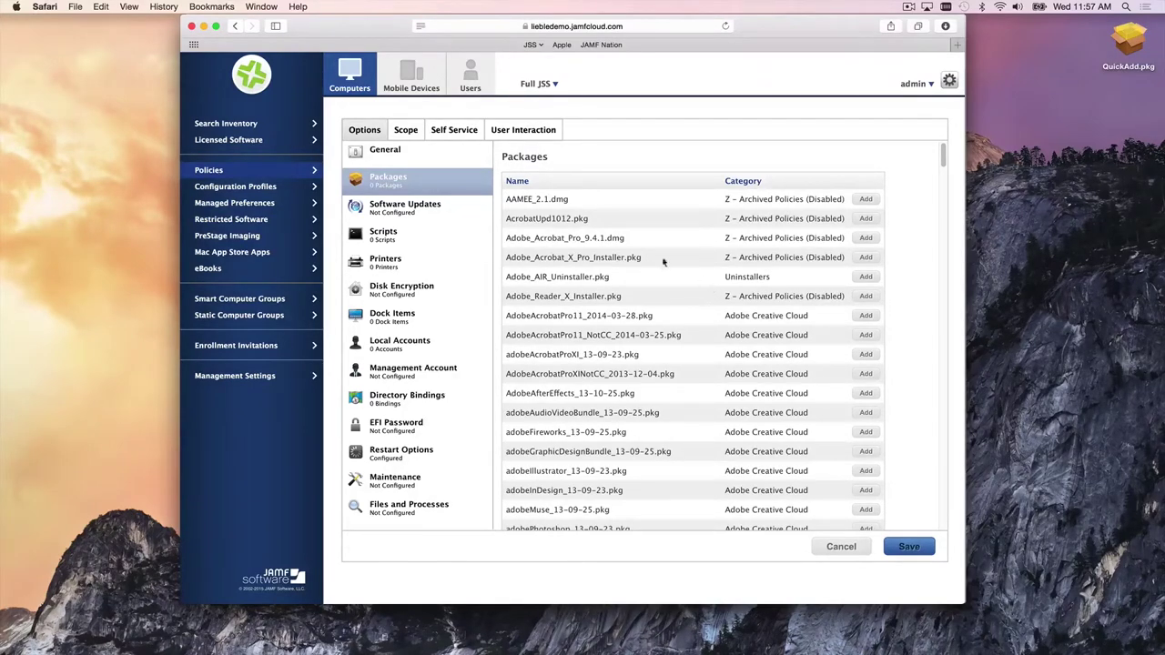
Step: Add a Software Updates payload using each computer's default software update server
{"action": "left_click", "coordinate": [468, 218]}
{"action": "left_click", "coordinate": [718, 277]}
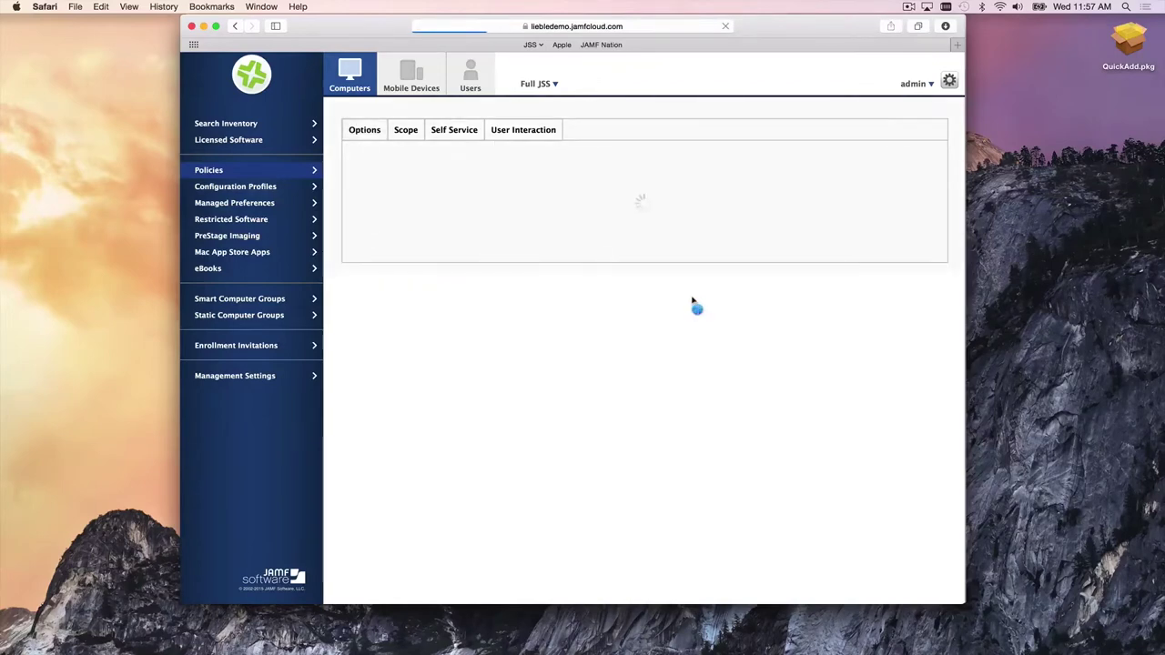
{"action": "left_click", "coordinate": [641, 199]}
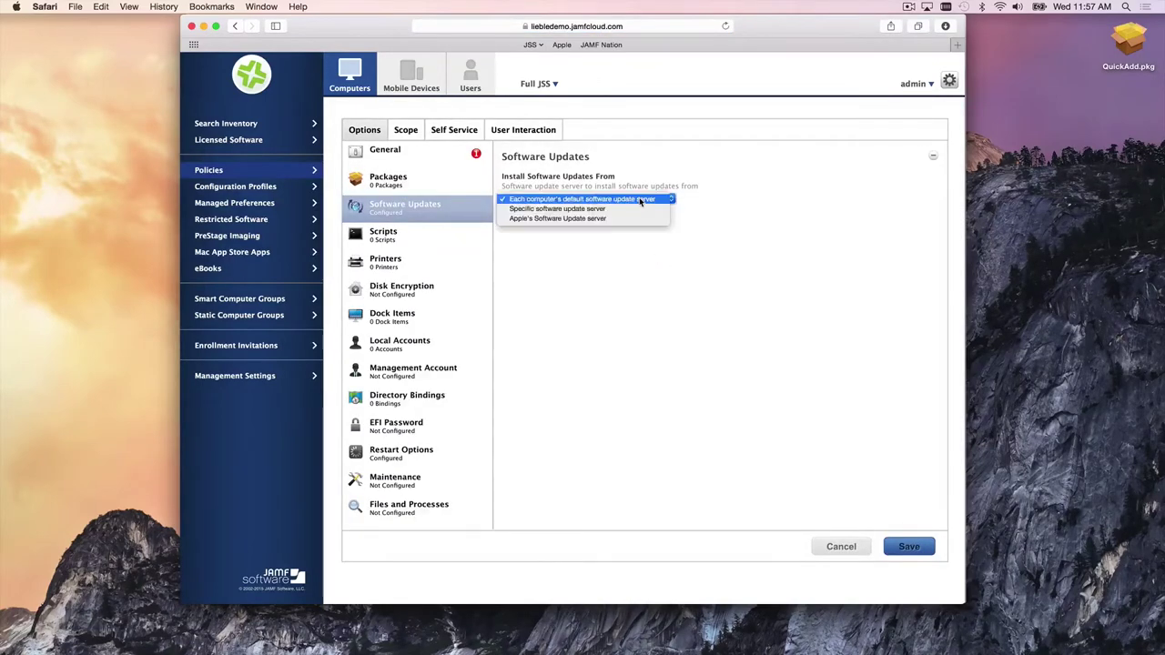
{"action": "left_click", "coordinate": [653, 265]}
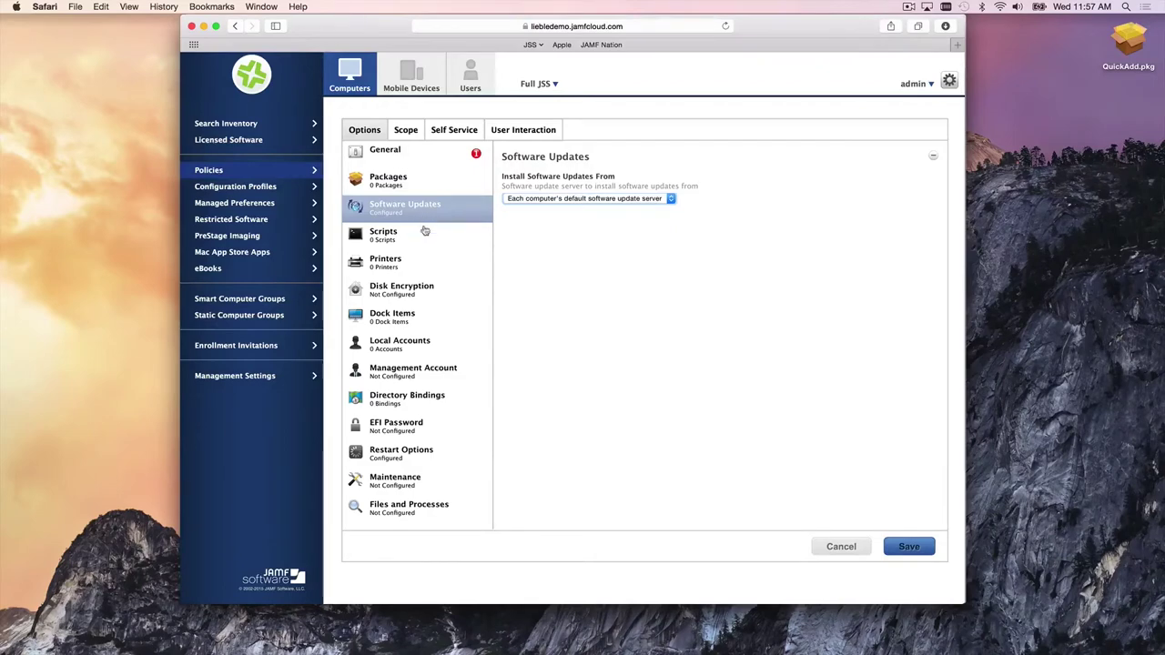
Step: Configure the policy's Disk Encryption payload to apply the VV2 FileVault 2 configuration
{"action": "left_click", "coordinate": [426, 293]}
{"action": "left_click", "coordinate": [708, 289]}
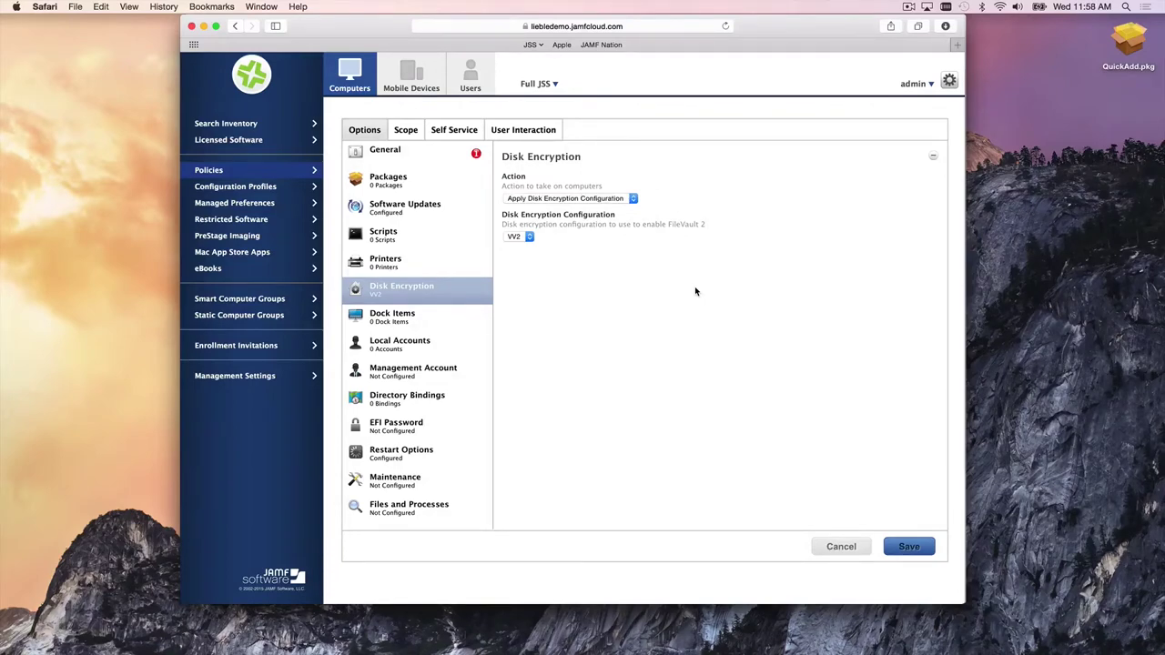
Step: Keep the execution frequency at Once per computer and show the policy's empty Scope targets
{"action": "left_click", "coordinate": [451, 161]}
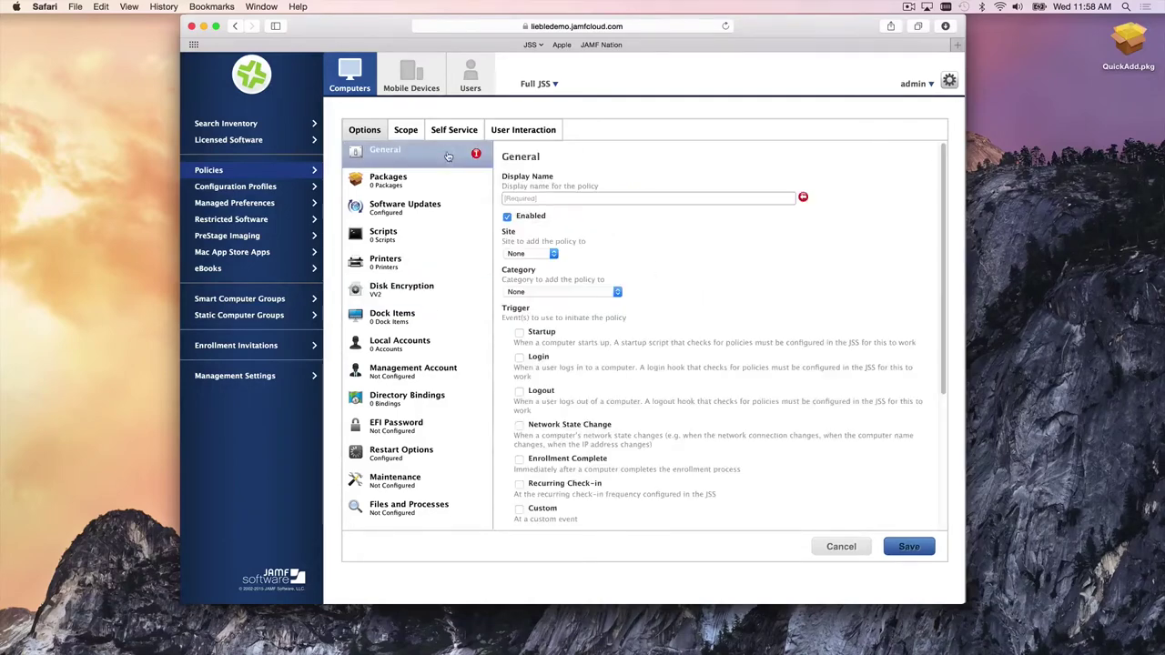
{"action": "scroll", "coordinate": [624, 345], "scroll_direction": "down", "scroll_amount": 2}
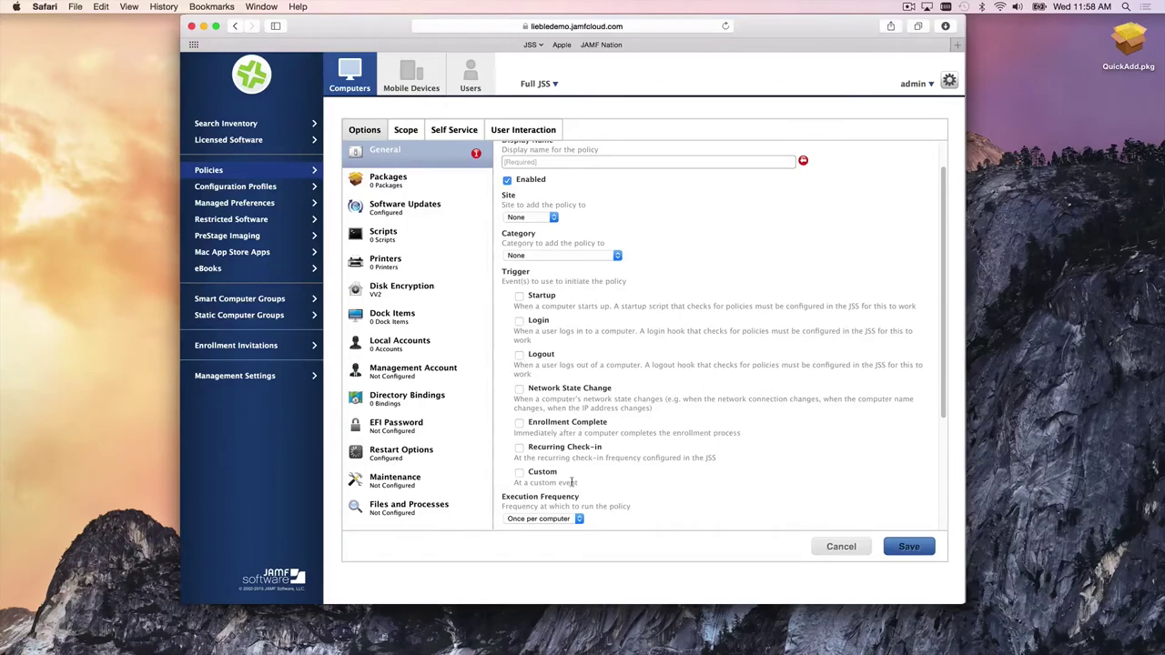
{"action": "left_click", "coordinate": [578, 520]}
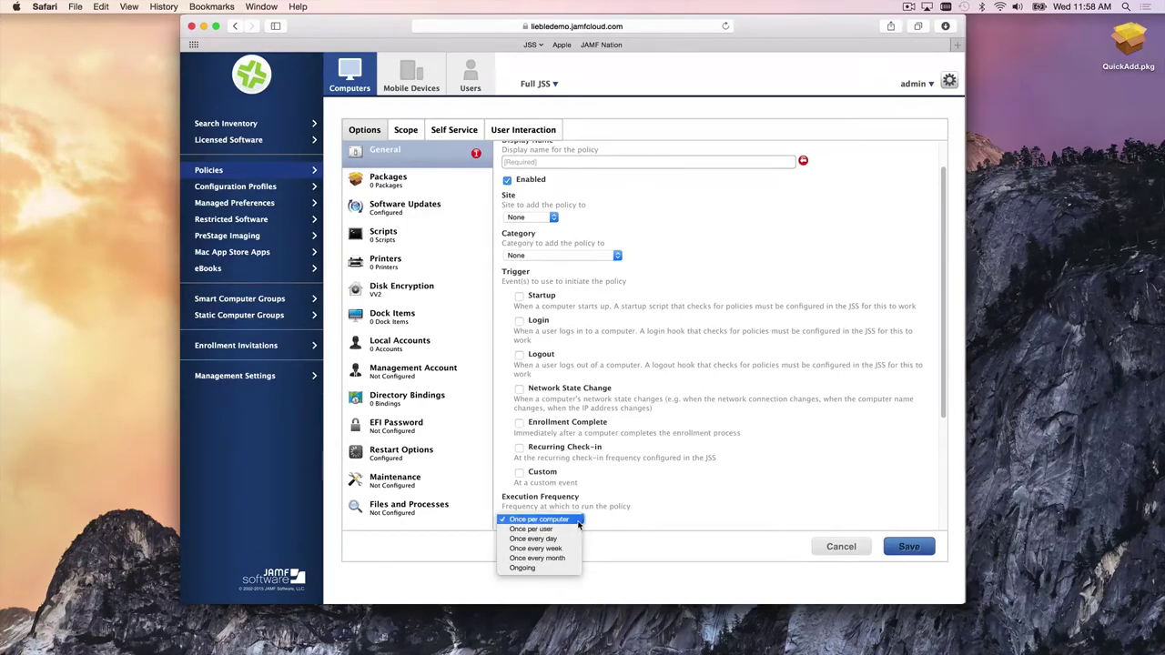
{"action": "left_click", "coordinate": [575, 521]}
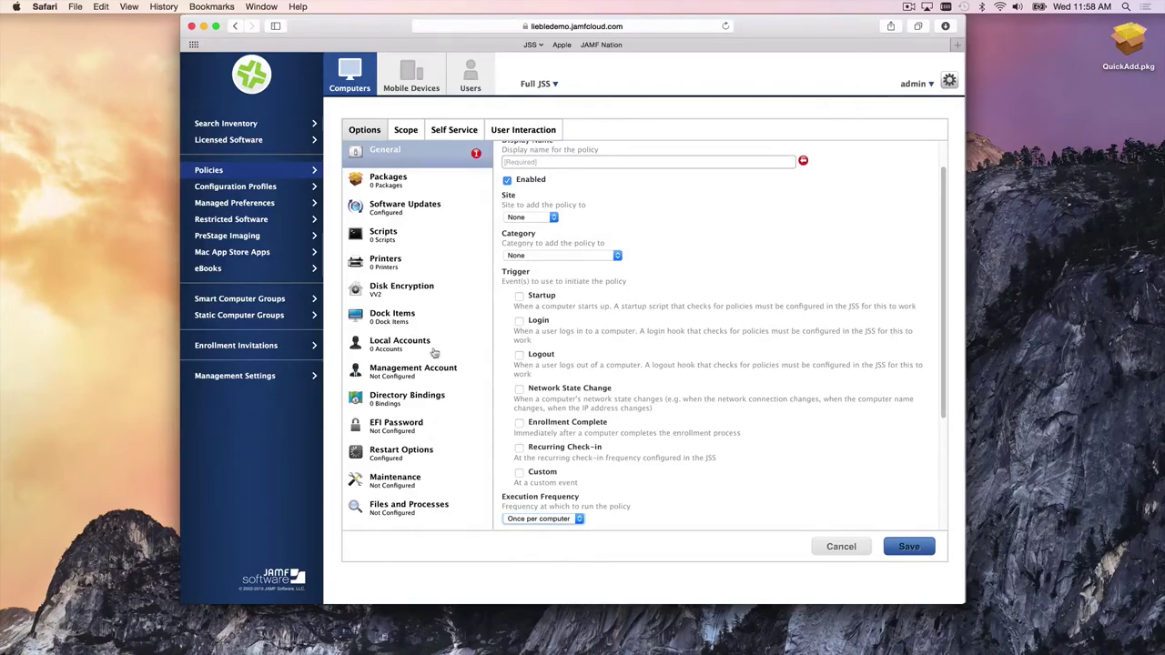
{"action": "left_click", "coordinate": [406, 131]}
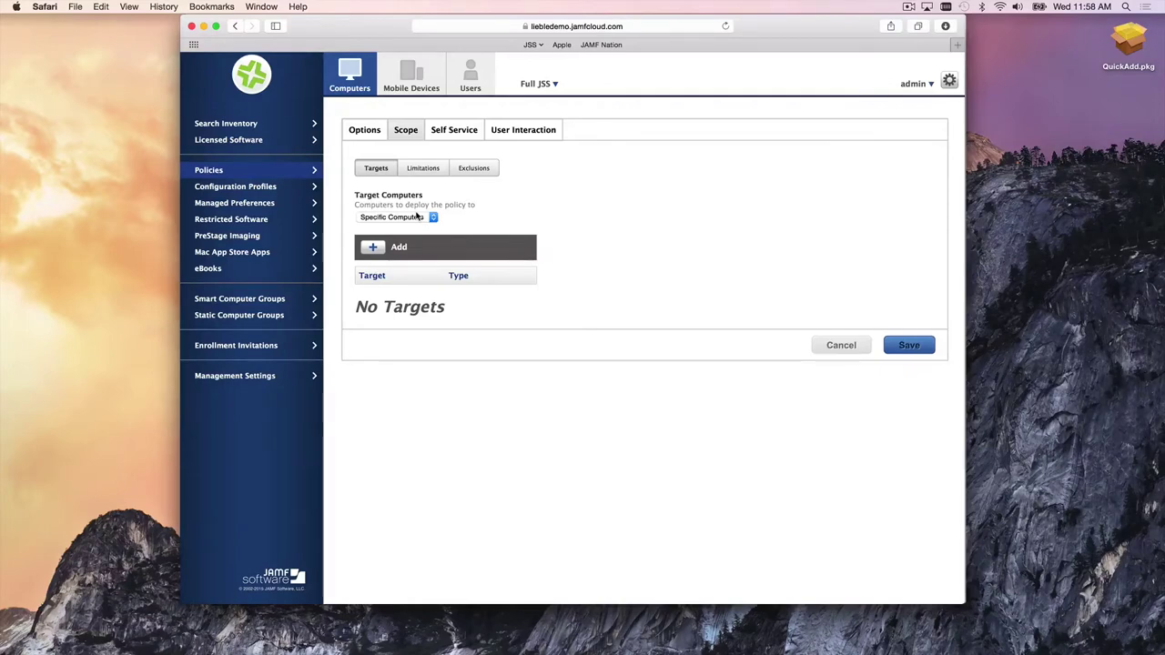
Step: Browse the computers and computer groups available as targets, then show the Self Service settings
{"action": "left_click", "coordinate": [382, 249]}
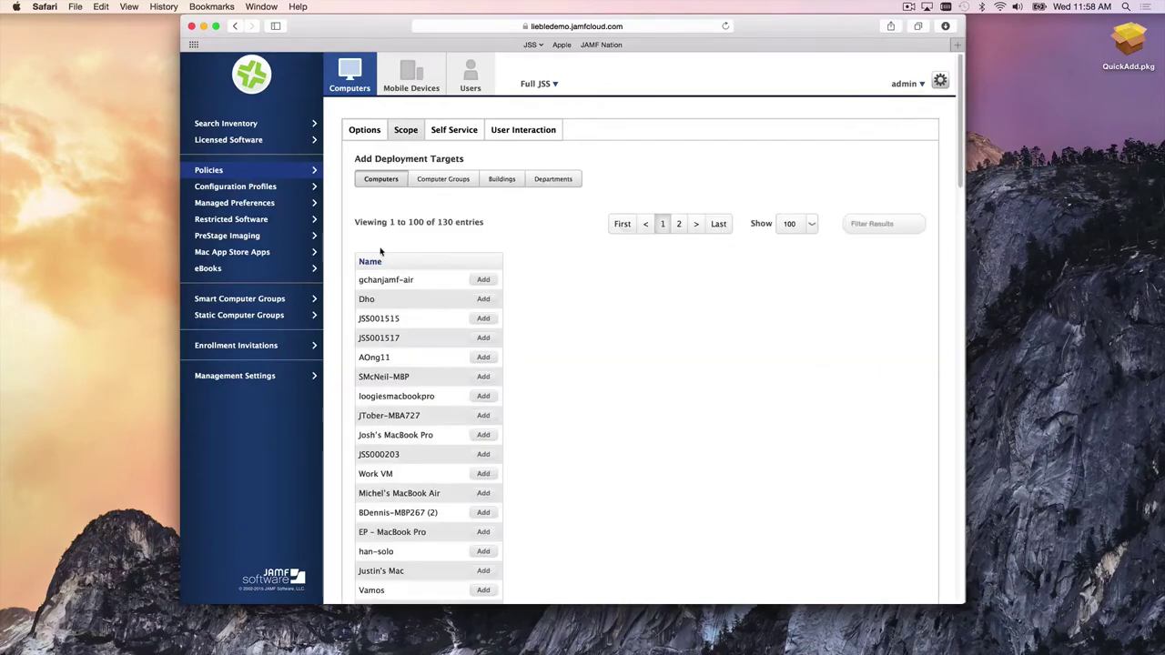
{"action": "left_click", "coordinate": [439, 181]}
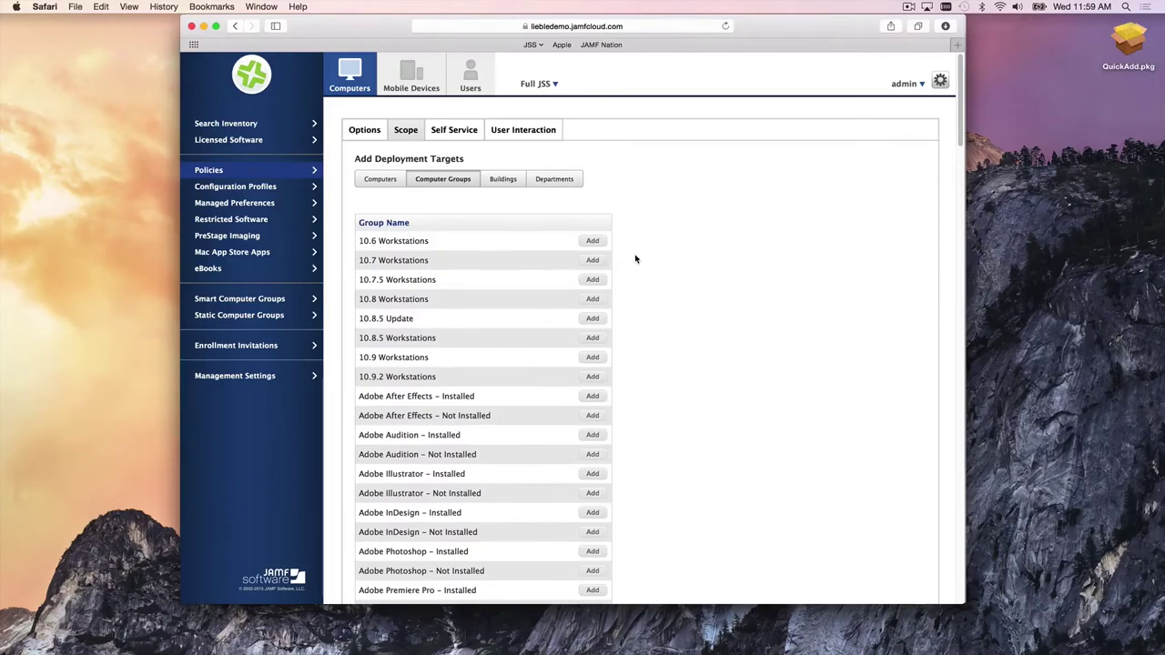
{"action": "left_click", "coordinate": [457, 132]}
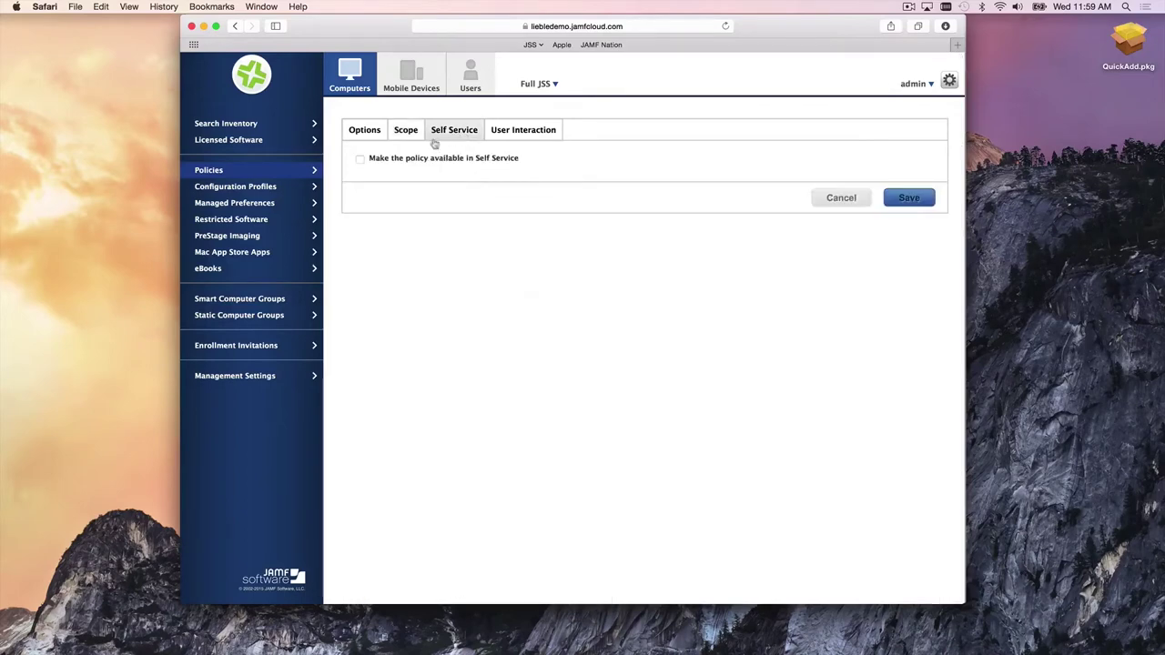
Step: Enable 'Make the policy available in Self Service' and return to the General options
{"action": "left_click", "coordinate": [360, 159]}
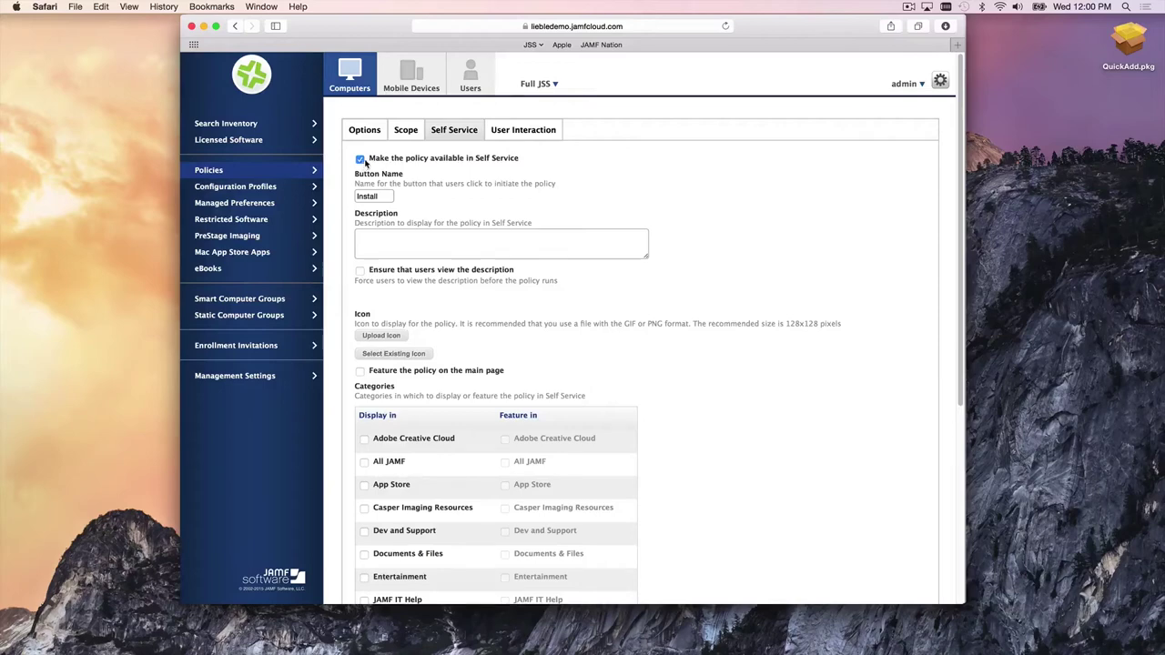
{"action": "left_click", "coordinate": [366, 134]}
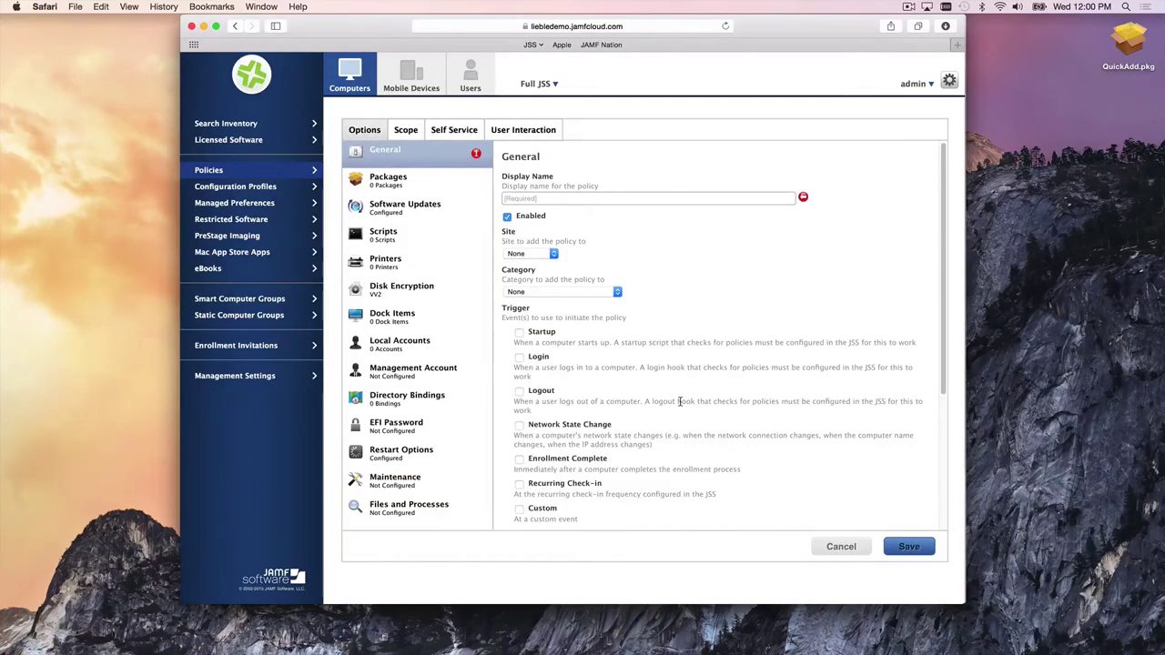
Step: Leave the policy form and show the OS X Configuration Profiles list
{"action": "scroll", "coordinate": [679, 401], "scroll_direction": "down", "scroll_amount": 5}
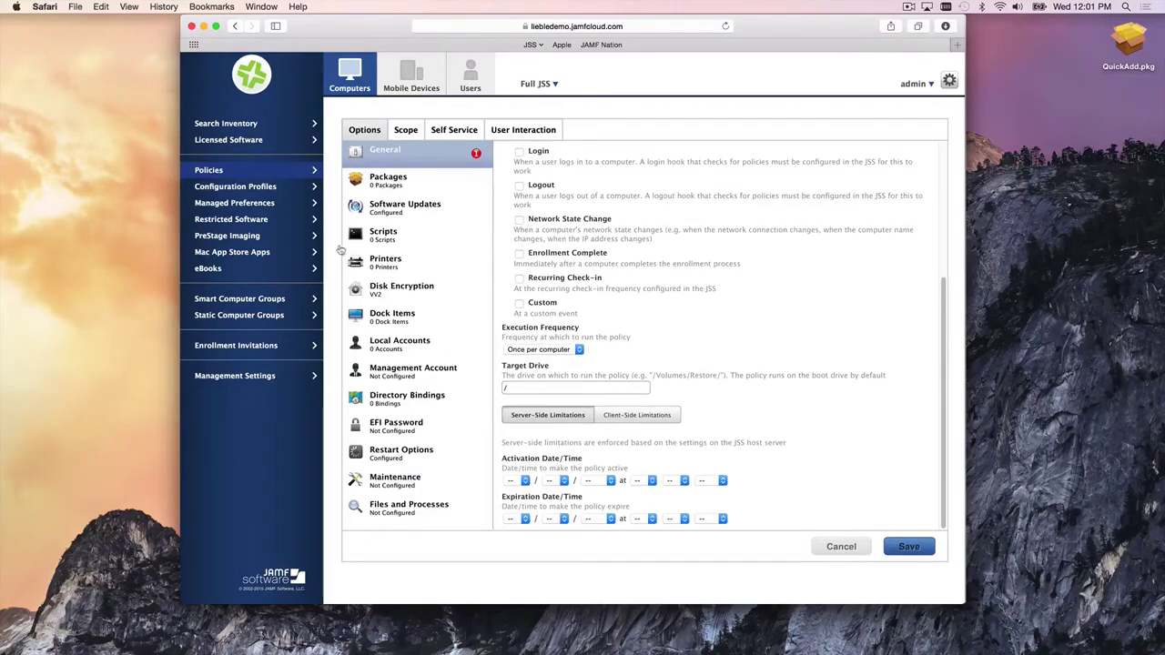
{"action": "left_click", "coordinate": [271, 188]}
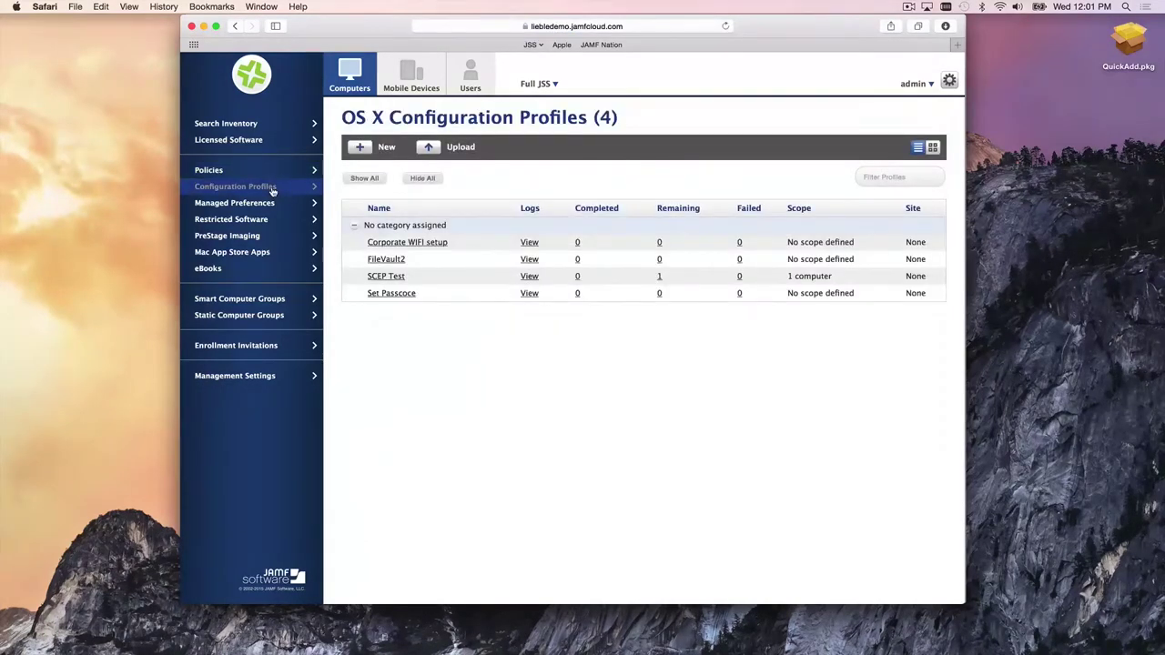
Step: Start a new configuration profile, review its computer group targets, then view Restricted Software Records
{"action": "left_click", "coordinate": [364, 148]}
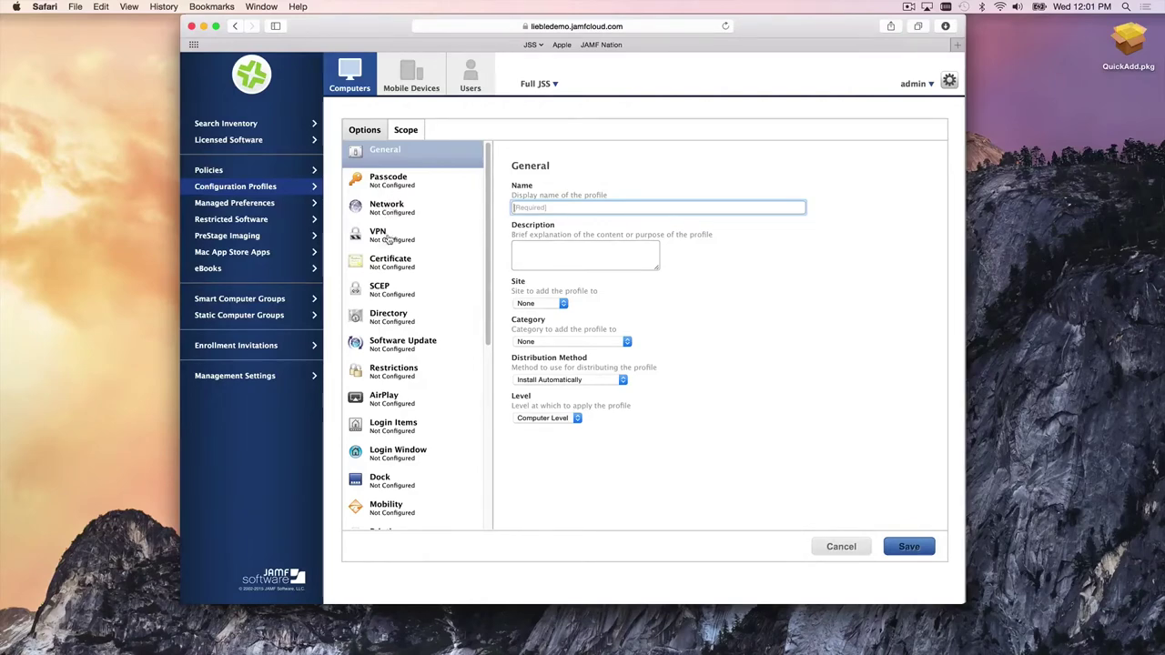
{"action": "left_click", "coordinate": [407, 136]}
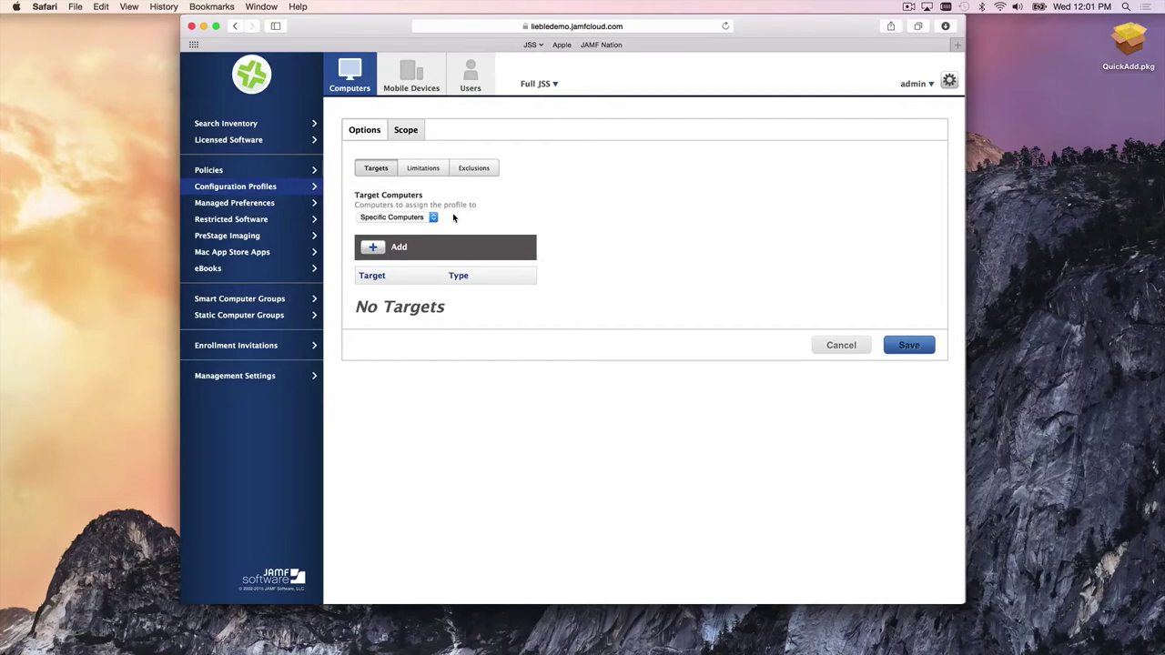
{"action": "left_click", "coordinate": [377, 249]}
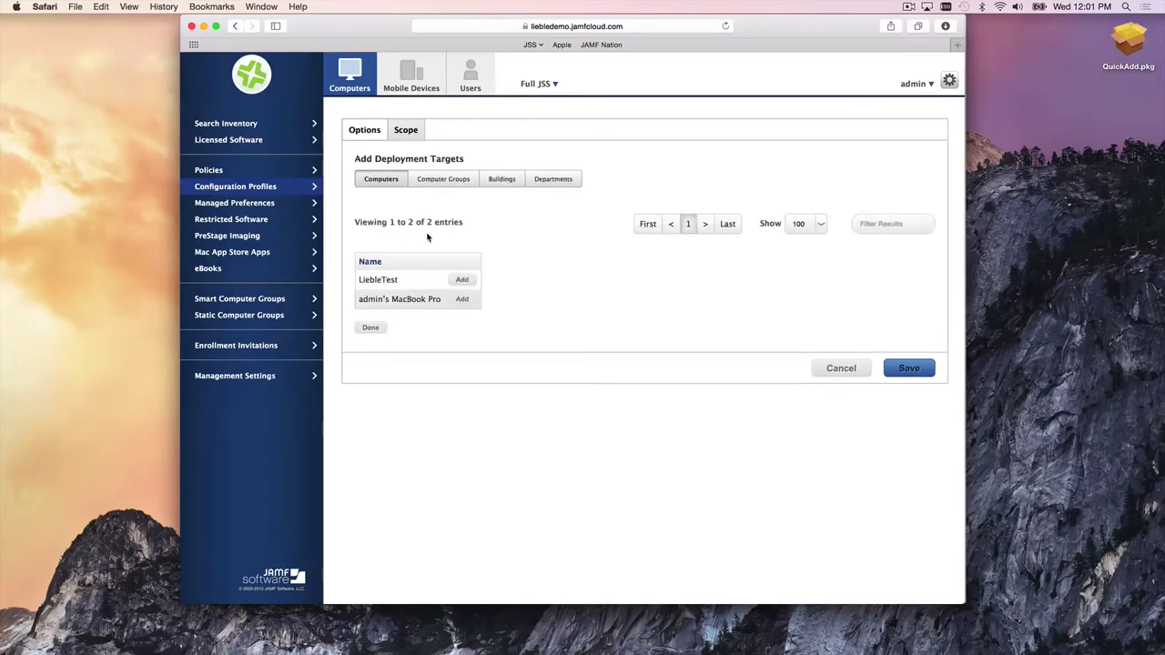
{"action": "left_click", "coordinate": [443, 181]}
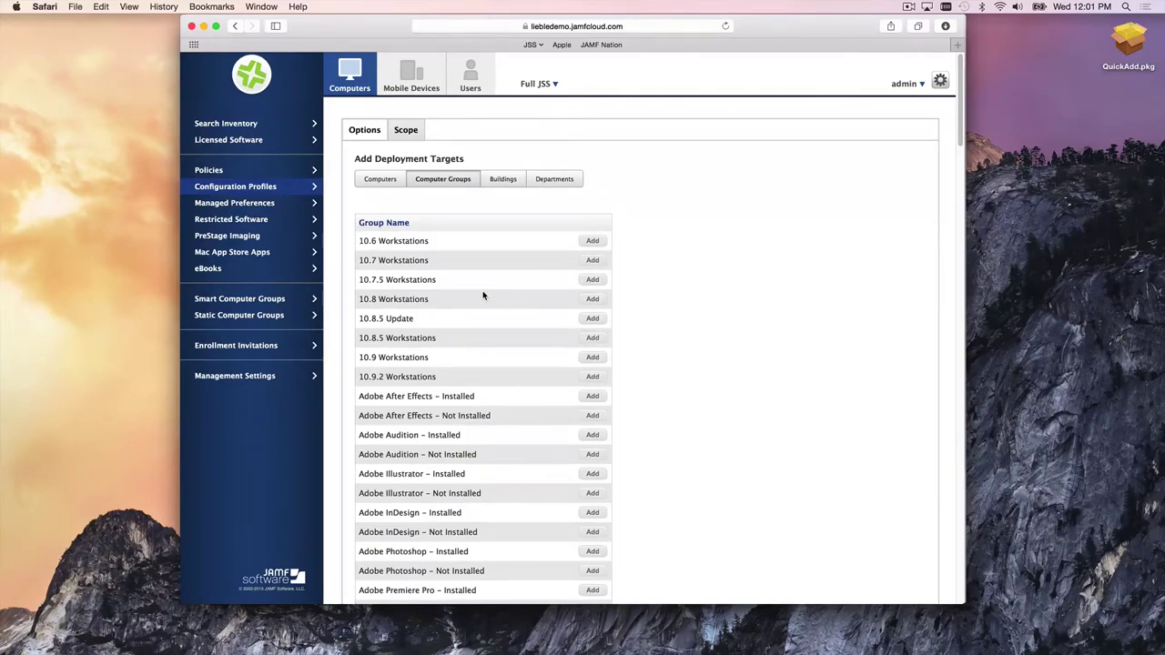
{"action": "left_click", "coordinate": [260, 224]}
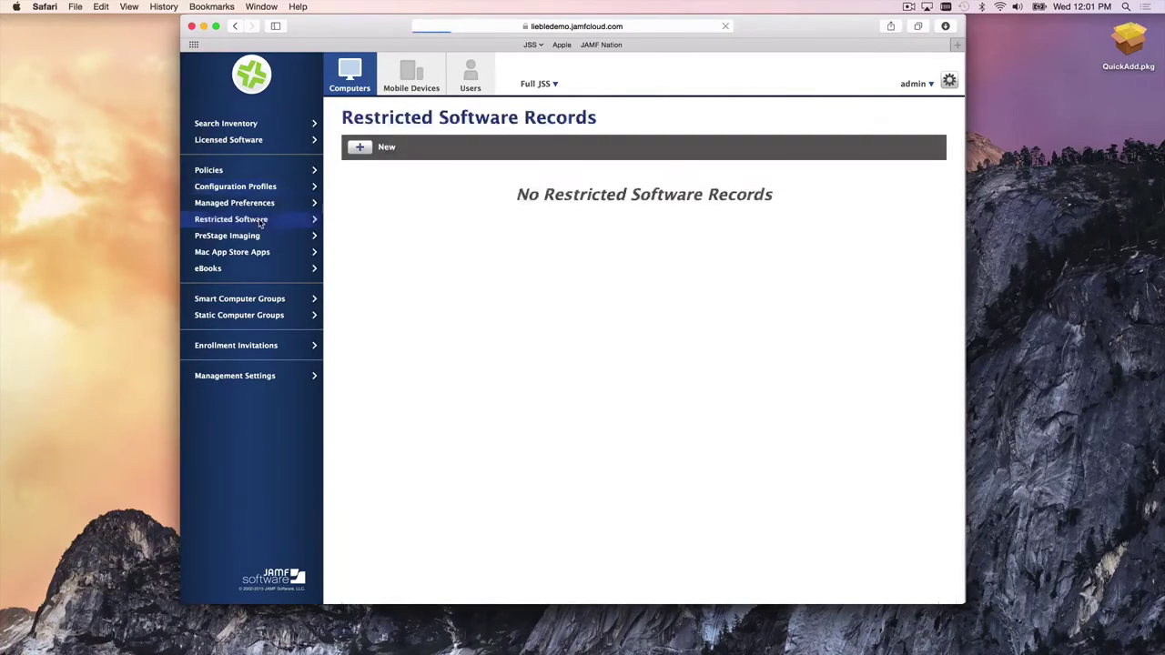
Step: Draft a restricted software record with Kill process and Delete application, then view Mac App Store Apps
{"action": "left_click", "coordinate": [357, 151]}
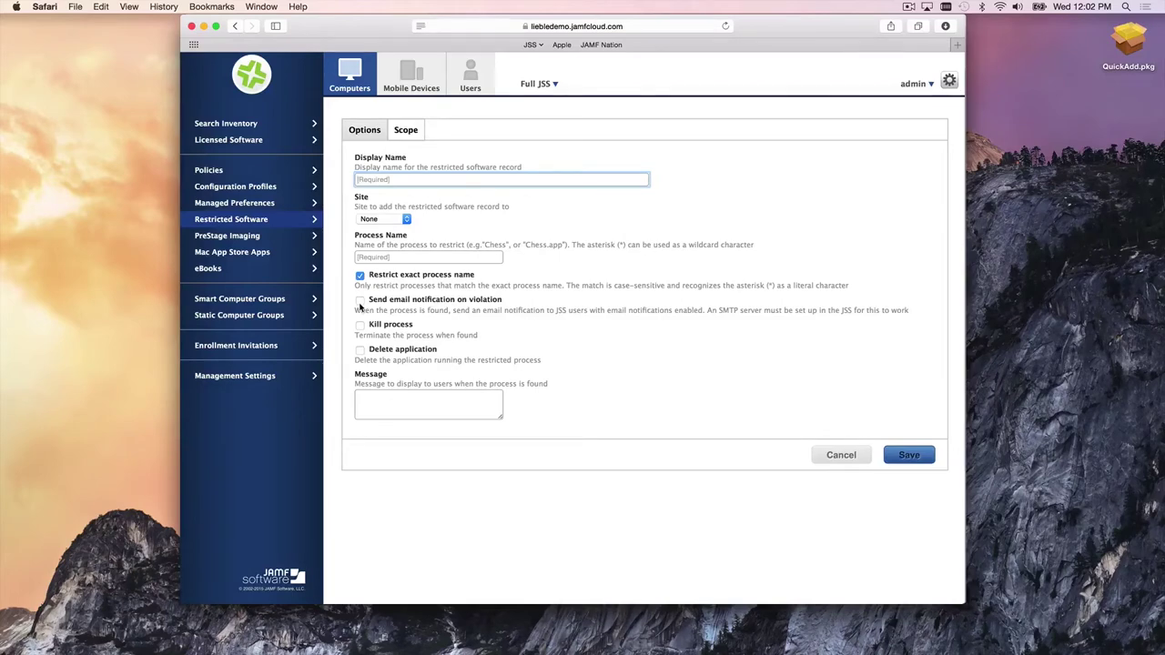
{"action": "left_click", "coordinate": [360, 325]}
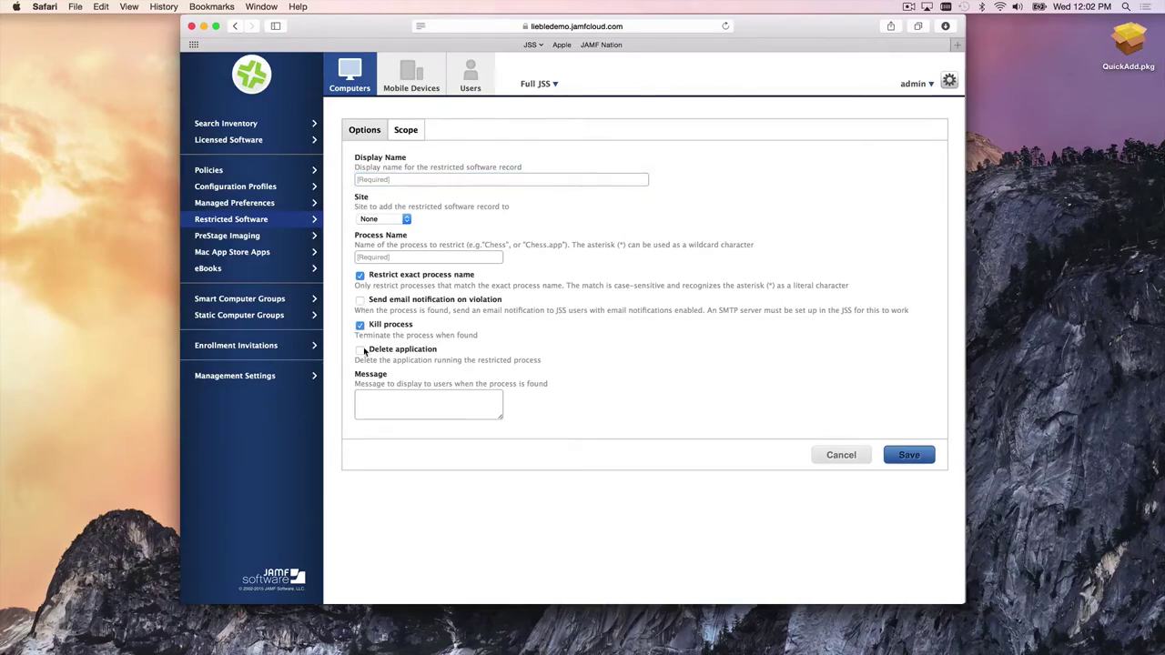
{"action": "left_click", "coordinate": [360, 349]}
{"action": "left_click", "coordinate": [406, 132]}
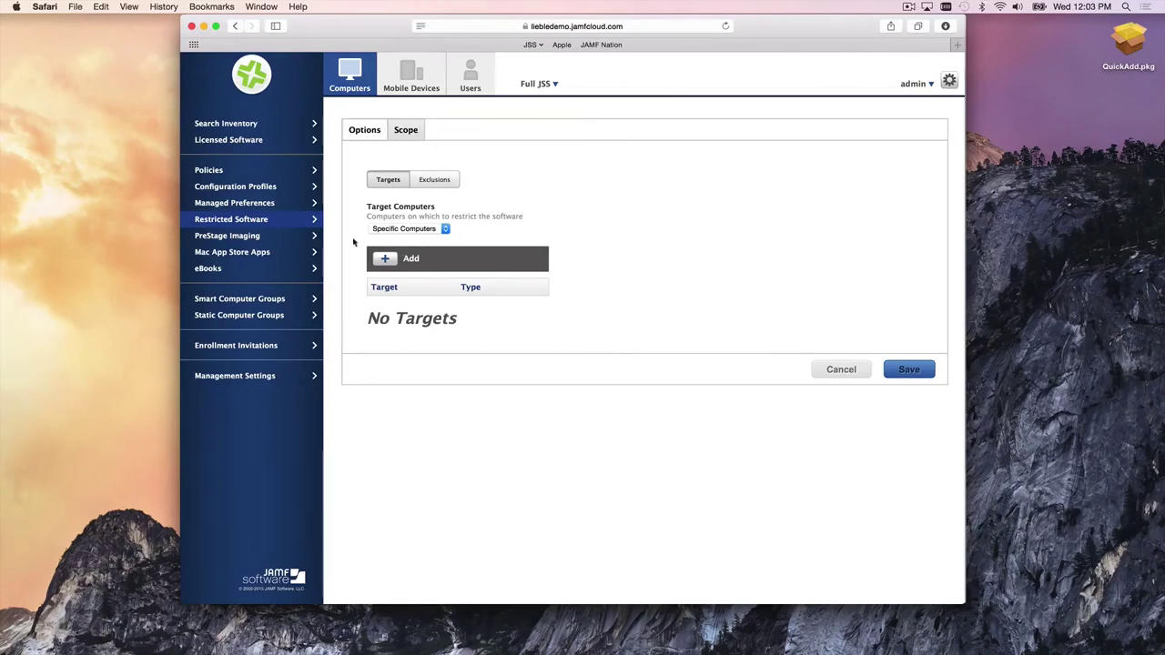
{"action": "left_click", "coordinate": [260, 252]}
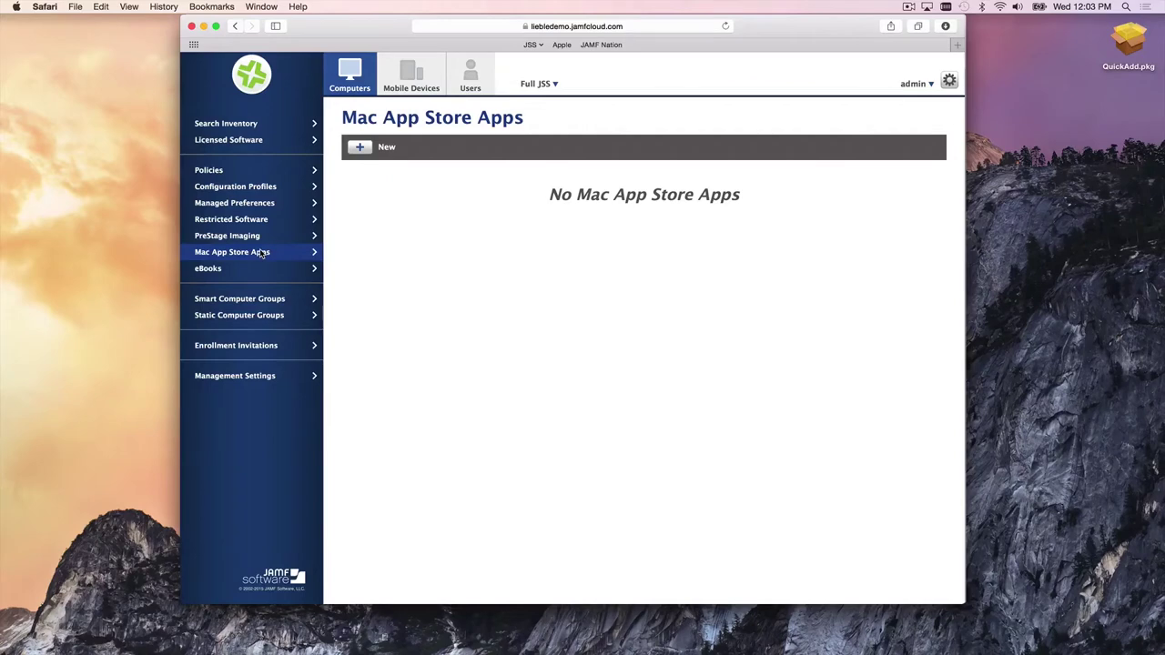
Step: Revisit eBooks, Policies, Configuration Profiles, Restricted Software and Smart Groups, then start a Composer package
{"action": "left_click", "coordinate": [227, 269]}
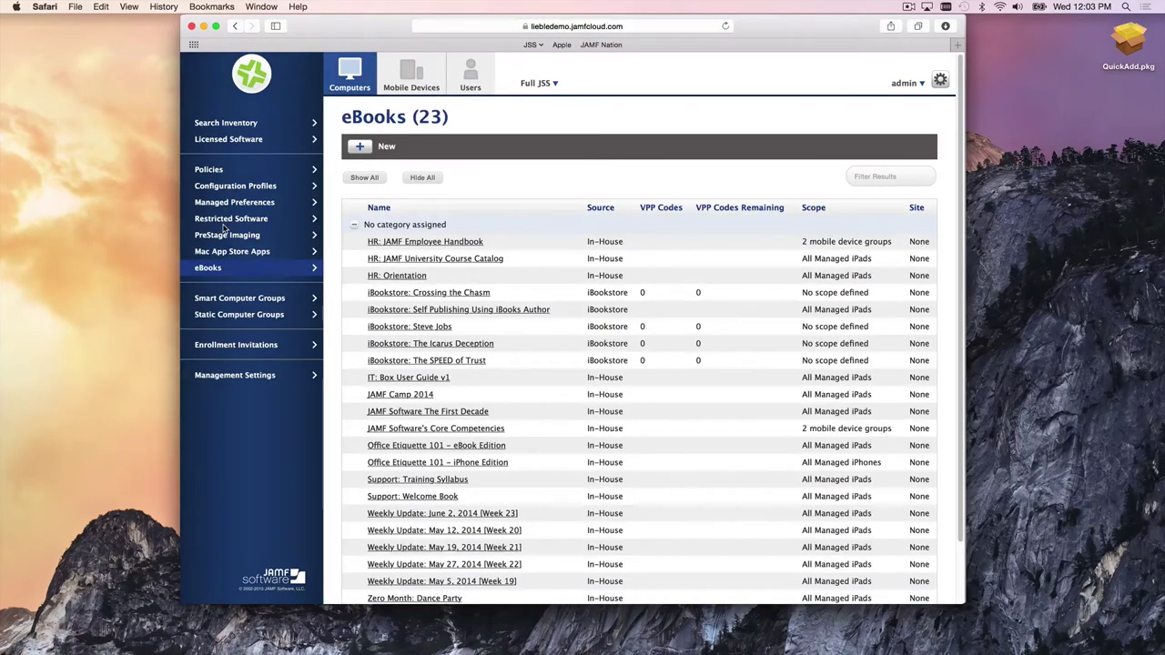
{"action": "left_click", "coordinate": [209, 171]}
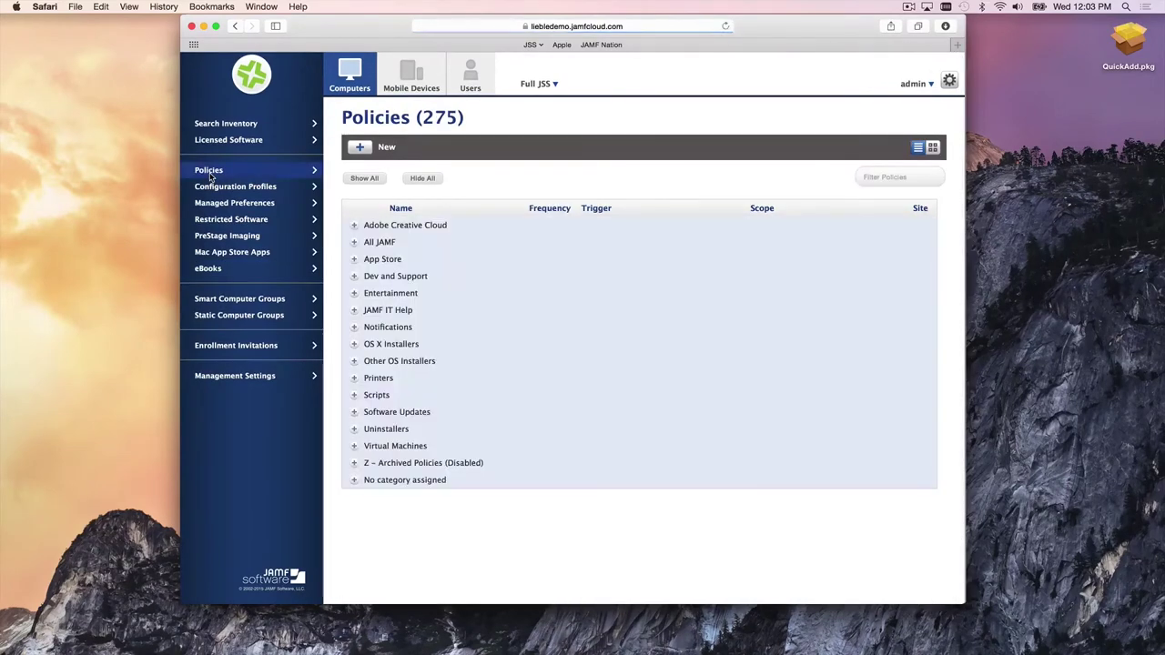
{"action": "left_click", "coordinate": [227, 187]}
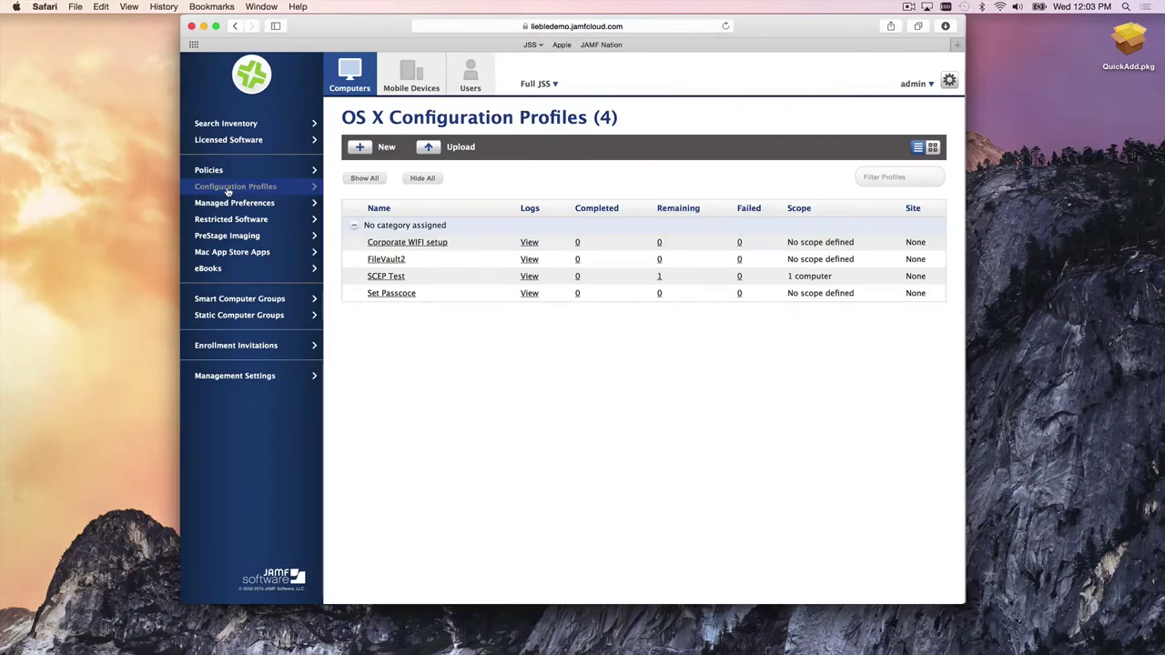
{"action": "left_click", "coordinate": [242, 220]}
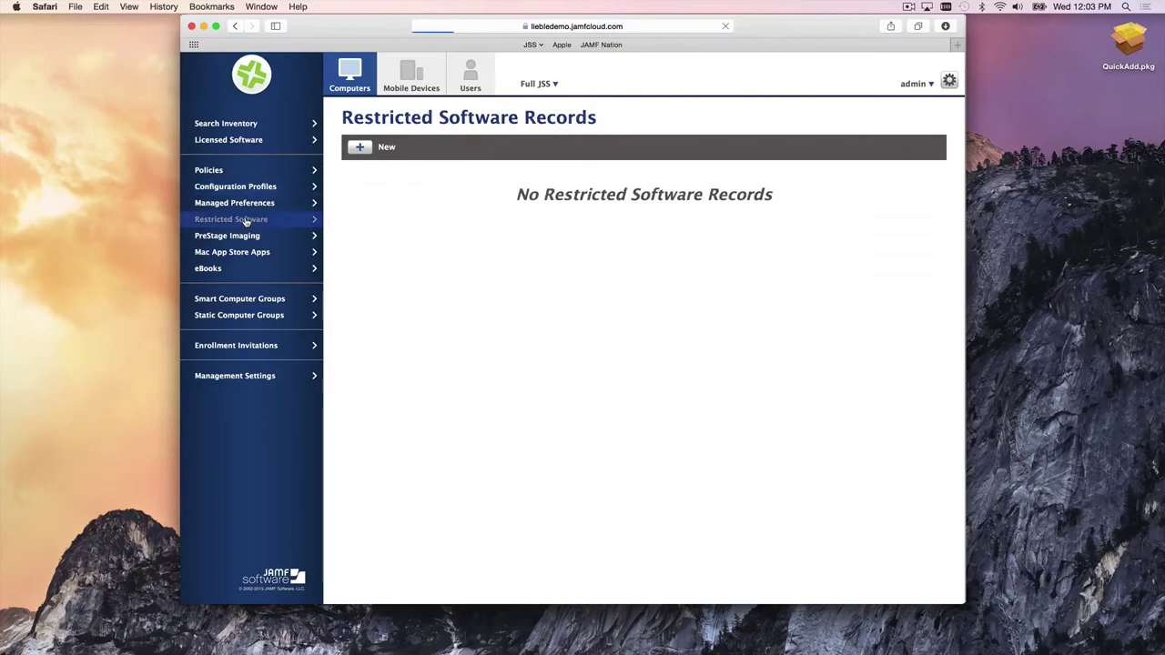
{"action": "left_click", "coordinate": [248, 297]}
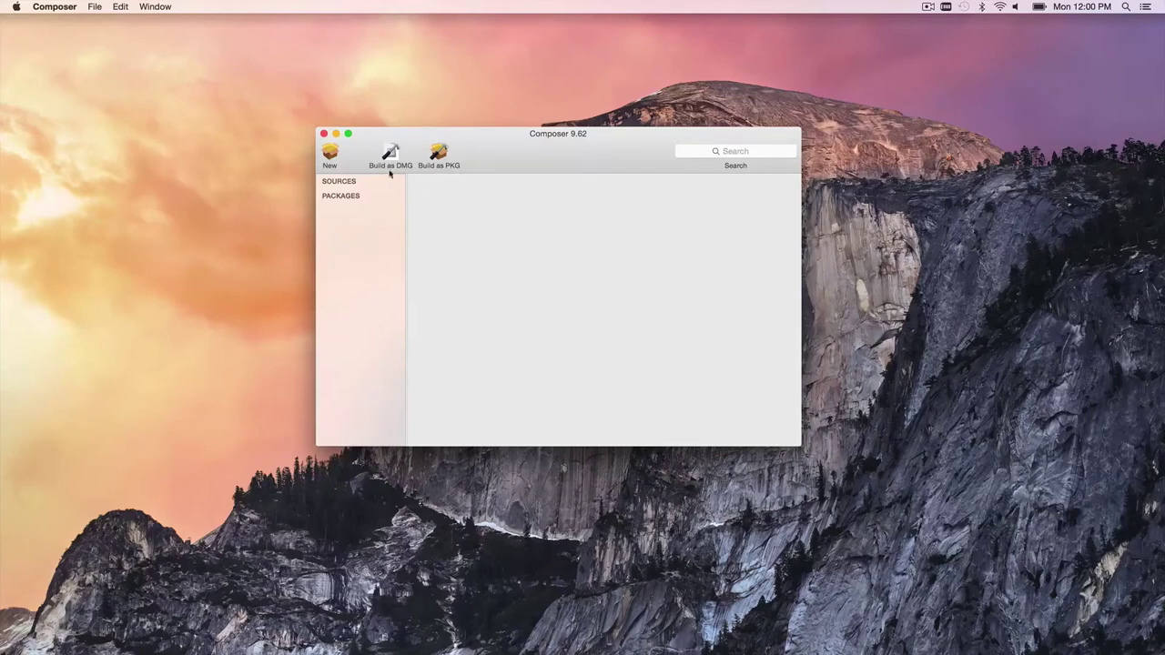
{"action": "left_click", "coordinate": [332, 154]}
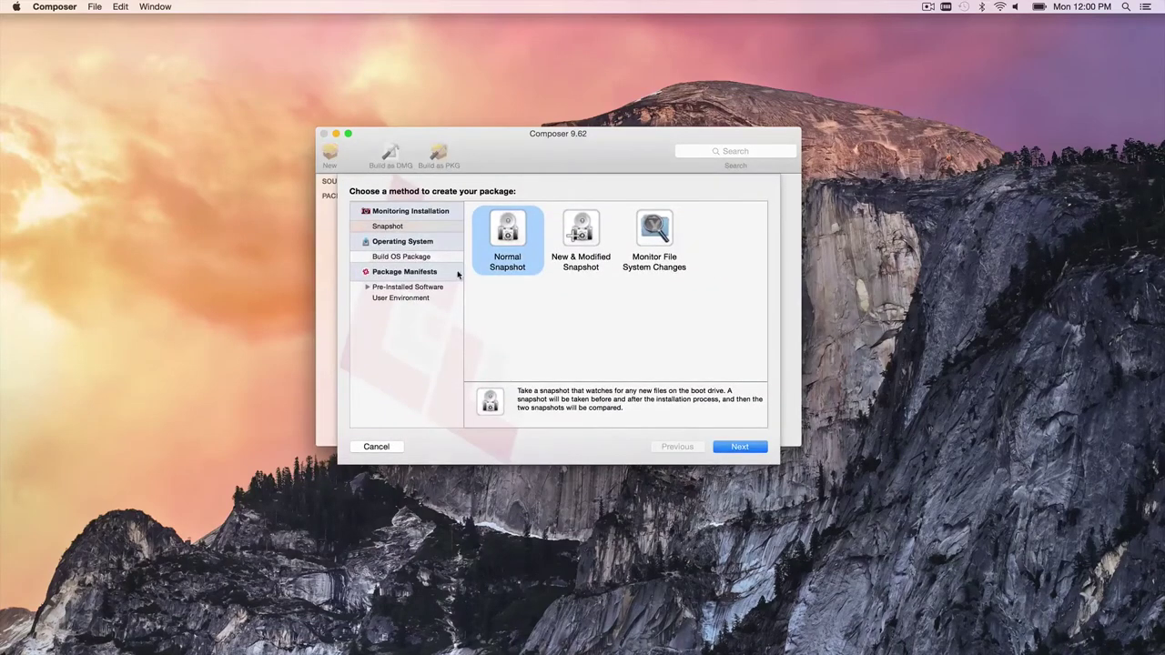
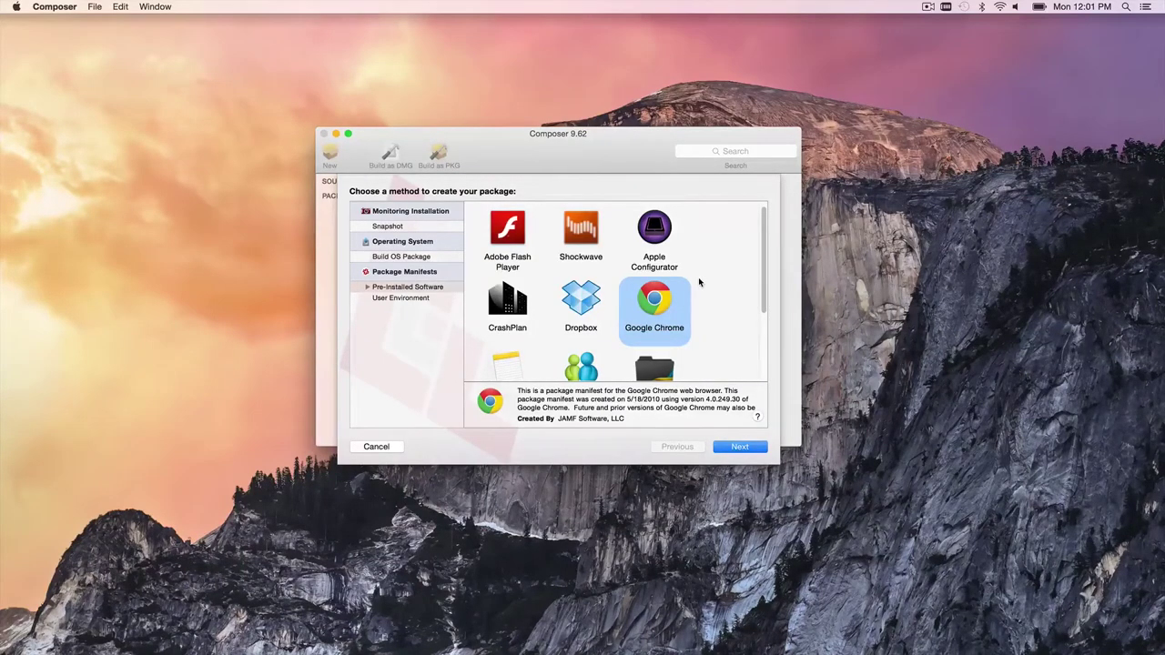
Step: Create a new source from the Google Chrome manifest
{"action": "scroll", "coordinate": [708, 305], "scroll_direction": "down", "scroll_amount": 1}
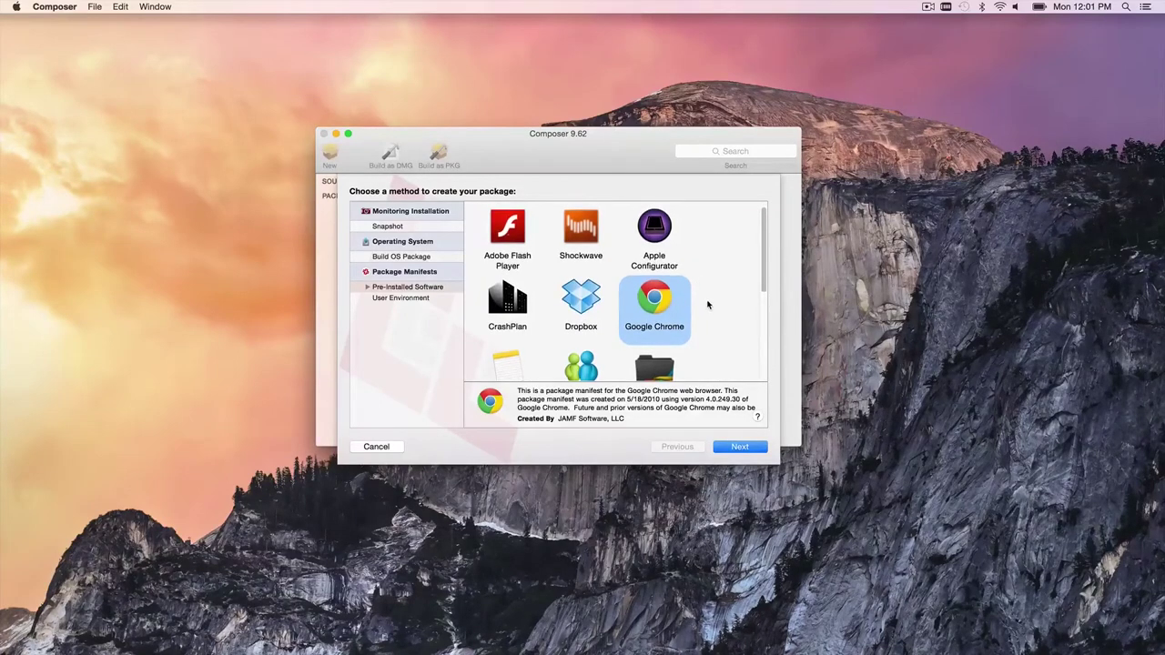
{"action": "mouse_move", "coordinate": [763, 269]}
{"action": "left_mouse_down"}
{"action": "mouse_move", "coordinate": [761, 357]}
{"action": "mouse_move", "coordinate": [748, 255]}
{"action": "left_mouse_up"}
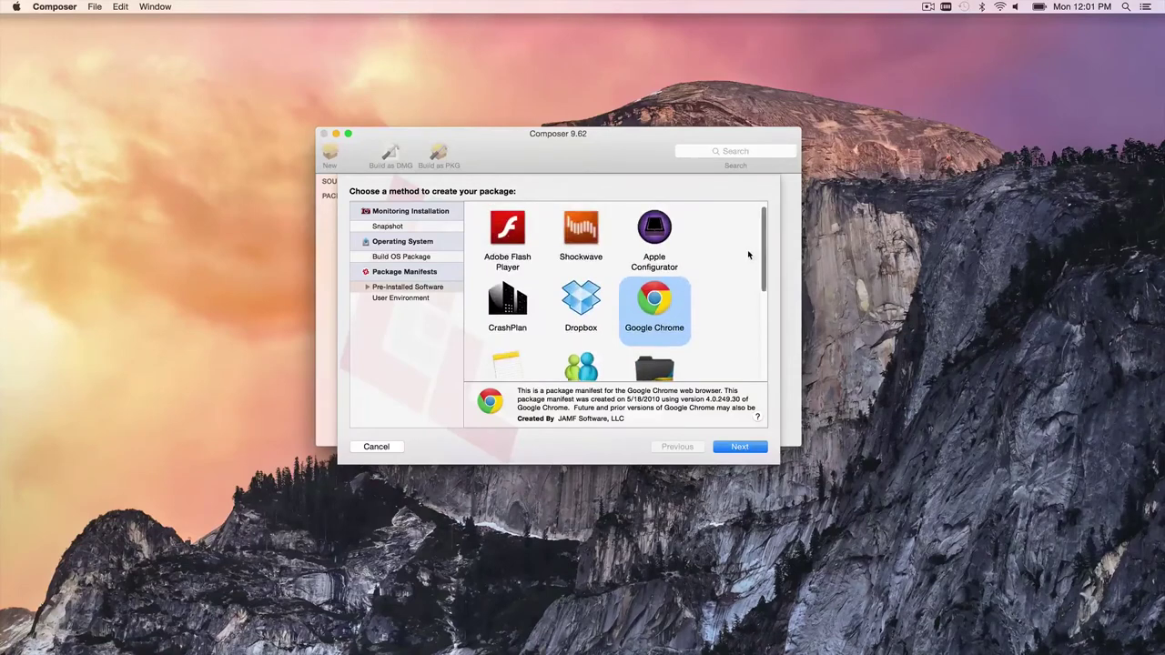
{"action": "left_click", "coordinate": [733, 445]}
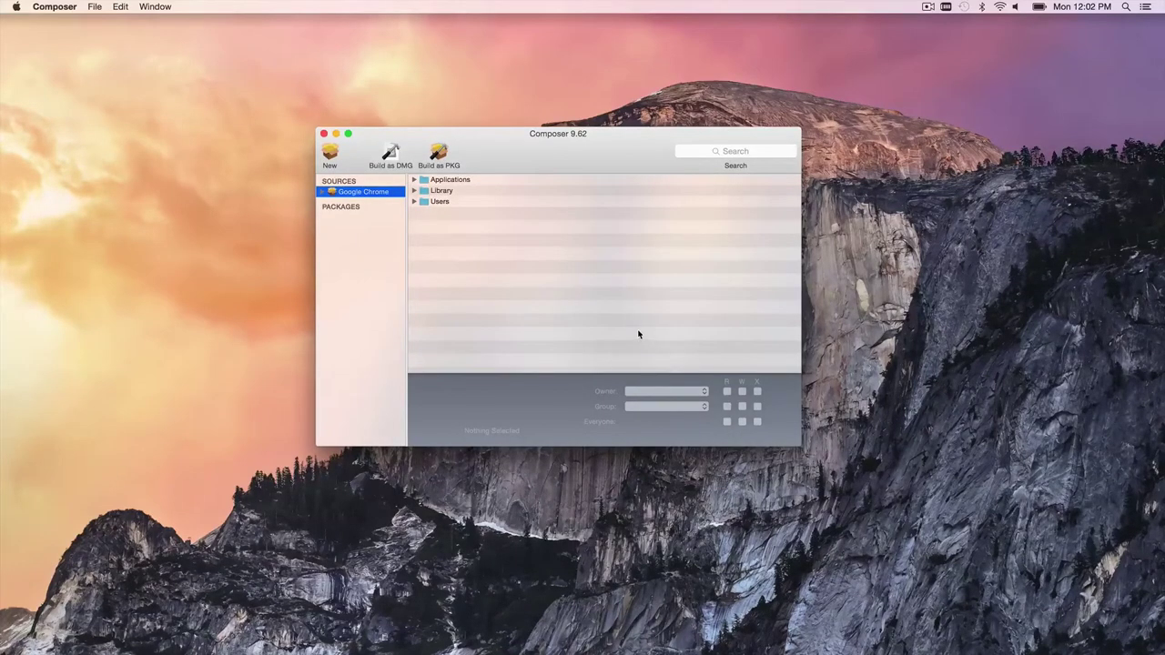
Step: Expand Applications, Library/Google/GoogleSoftwareUpdate, the demo user's Library and Google Chrome.app Contents
{"action": "left_click", "coordinate": [414, 179]}
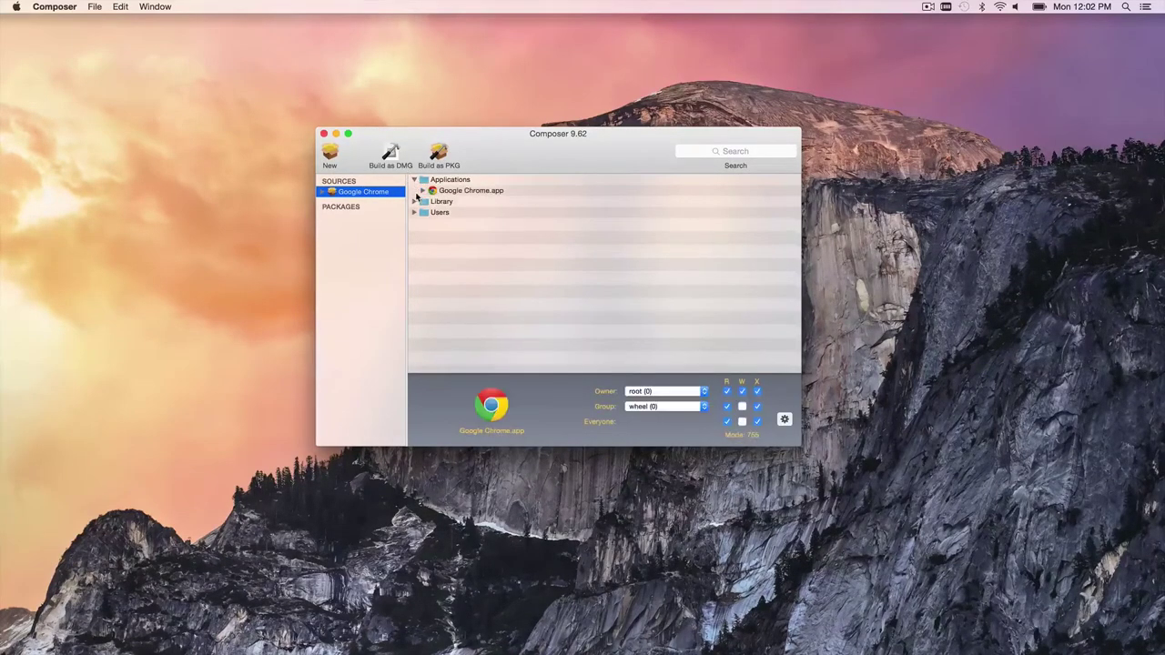
{"action": "left_click", "coordinate": [414, 201]}
{"action": "left_click", "coordinate": [414, 223]}
{"action": "left_click", "coordinate": [423, 234]}
{"action": "left_click", "coordinate": [431, 245]}
{"action": "left_click", "coordinate": [422, 212]}
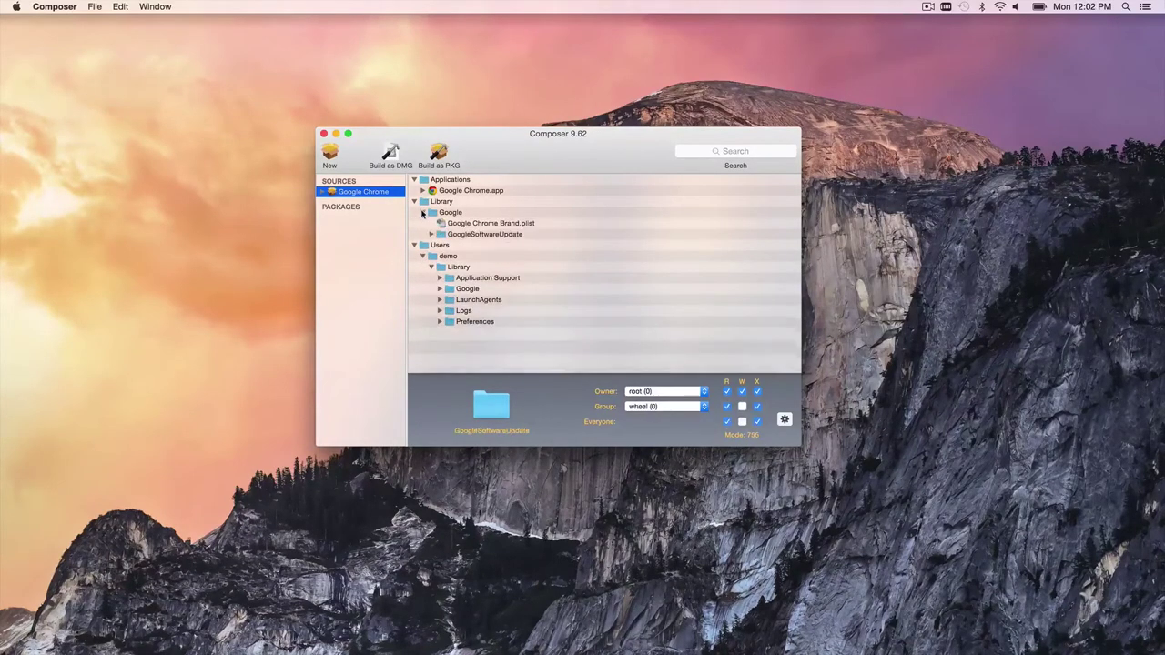
{"action": "left_click", "coordinate": [431, 234]}
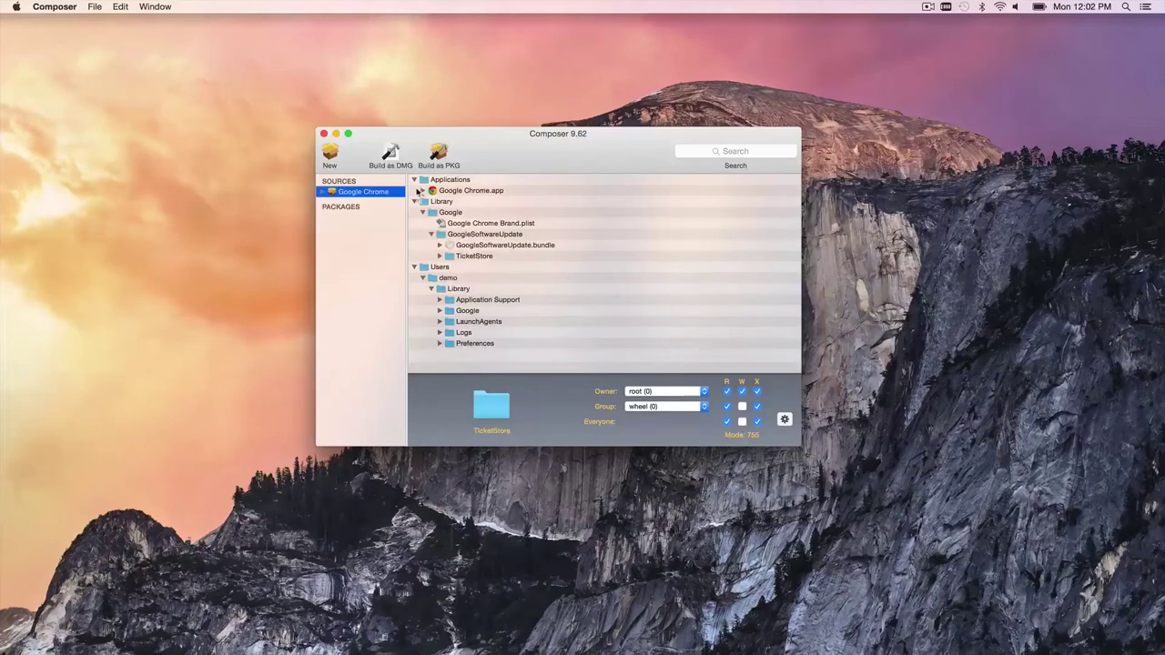
{"action": "left_click", "coordinate": [422, 191]}
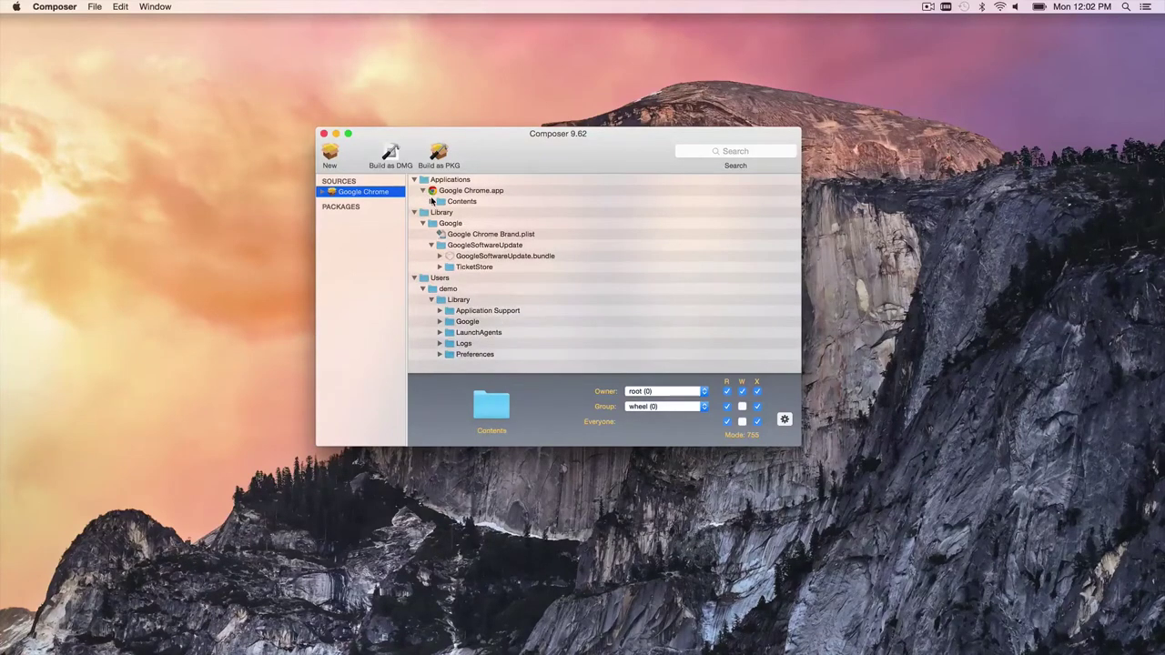
{"action": "left_click", "coordinate": [432, 201]}
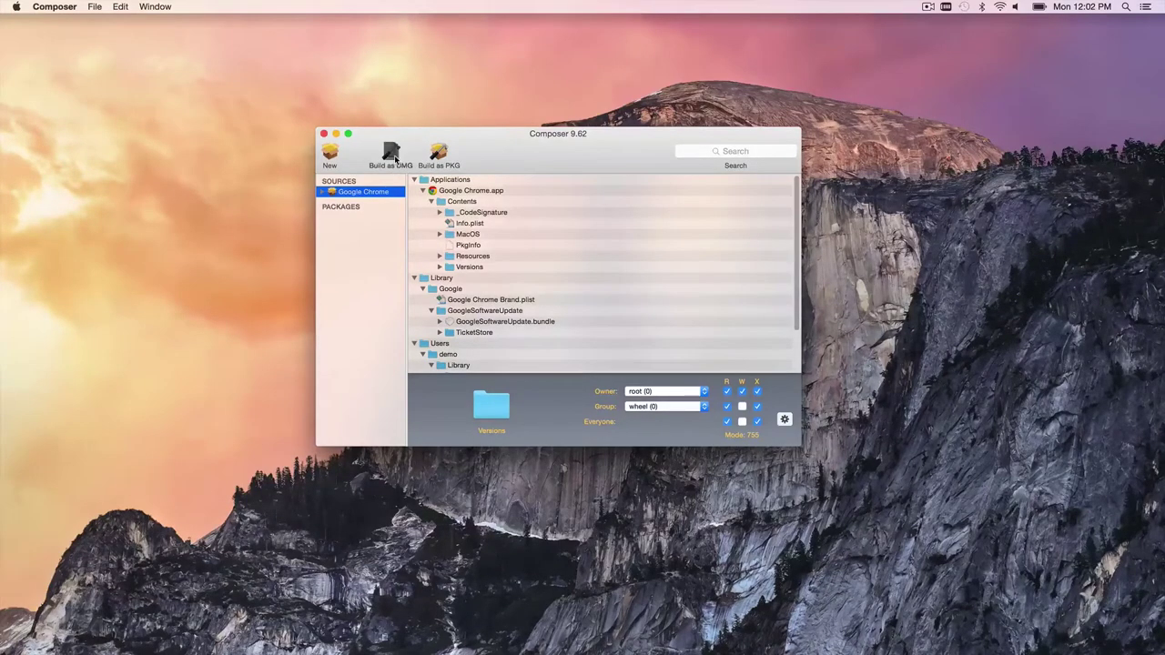
Step: Build the Google Chrome source as Google Chrome.dmg saved to the Desktop
{"action": "left_click", "coordinate": [394, 155]}
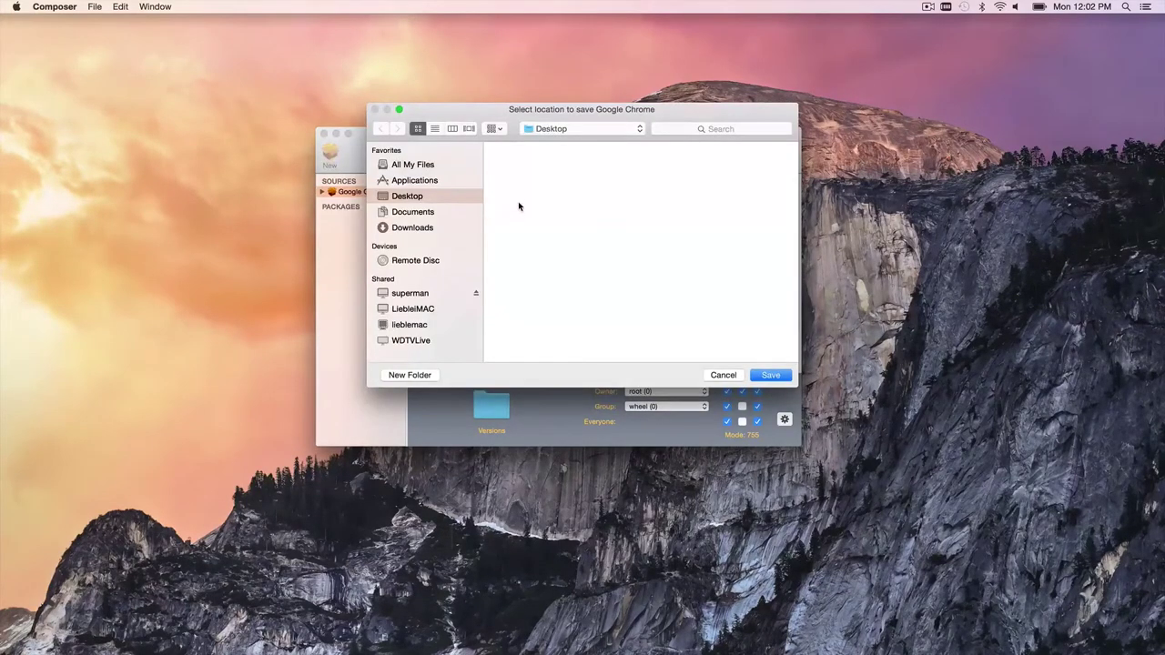
{"action": "left_click", "coordinate": [776, 380]}
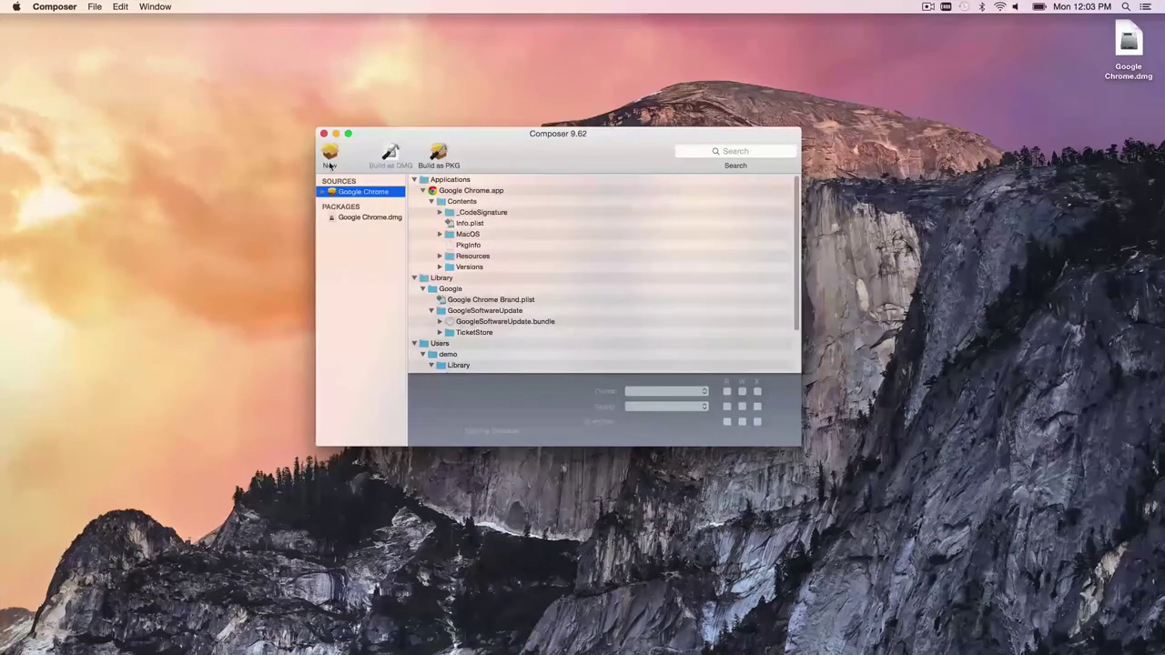
{"action": "left_click", "coordinate": [329, 155]}
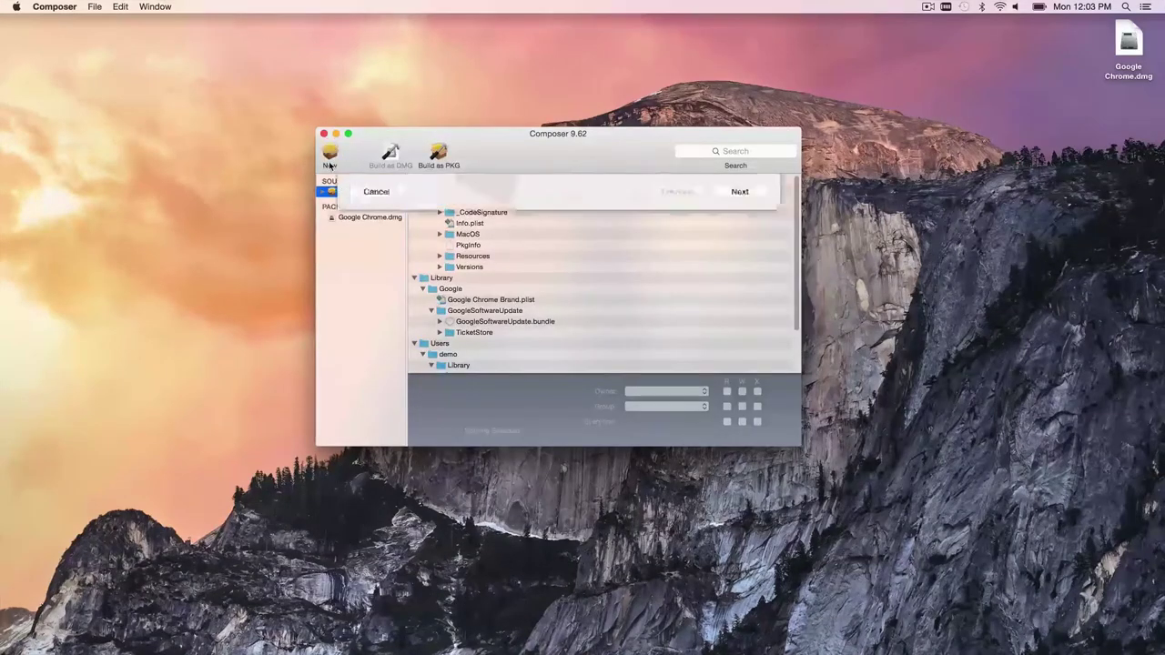
Step: Choose the Desktop Pattern manifest among the User Environment templates
{"action": "left_click", "coordinate": [419, 297]}
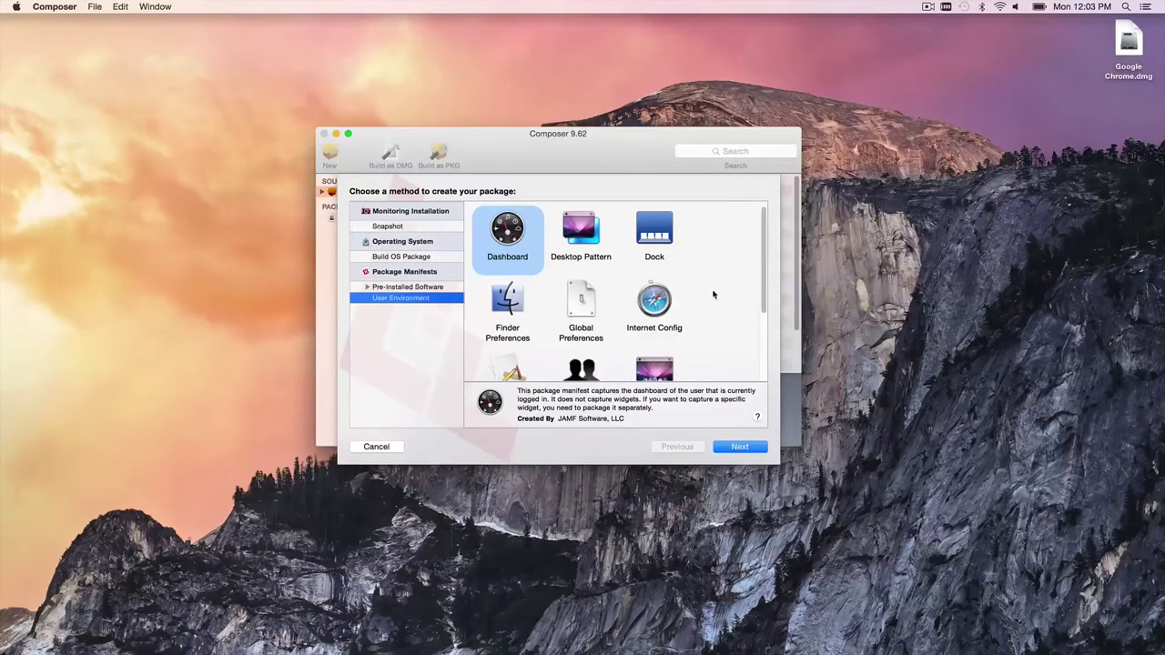
{"action": "left_click", "coordinate": [665, 251]}
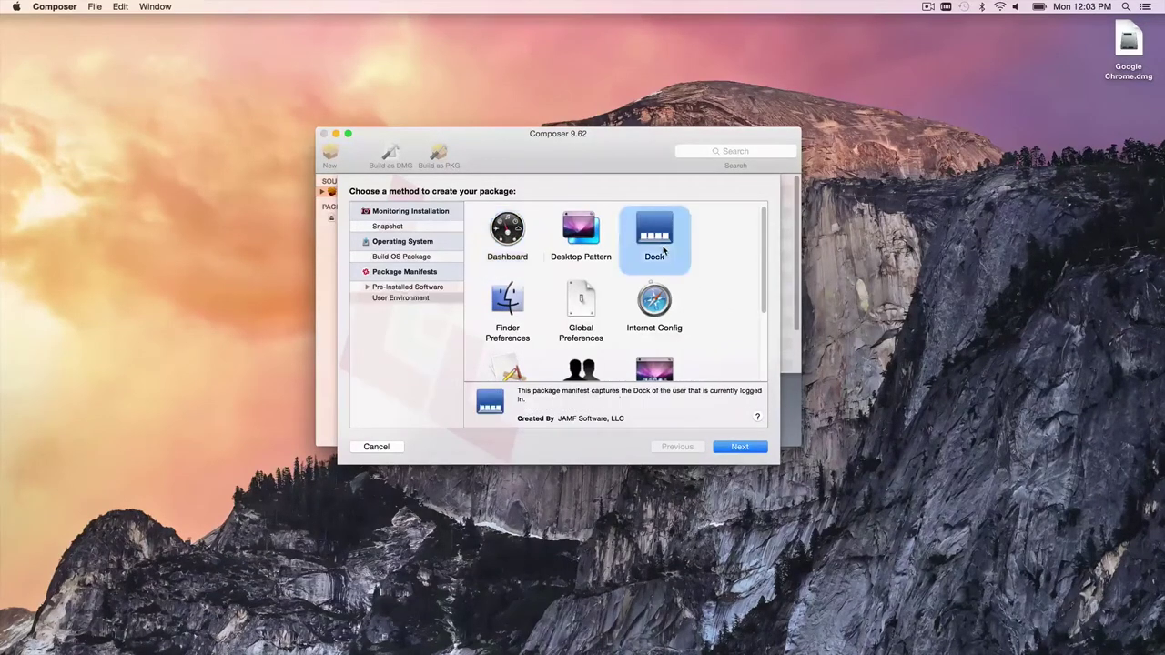
{"action": "left_click", "coordinate": [578, 244]}
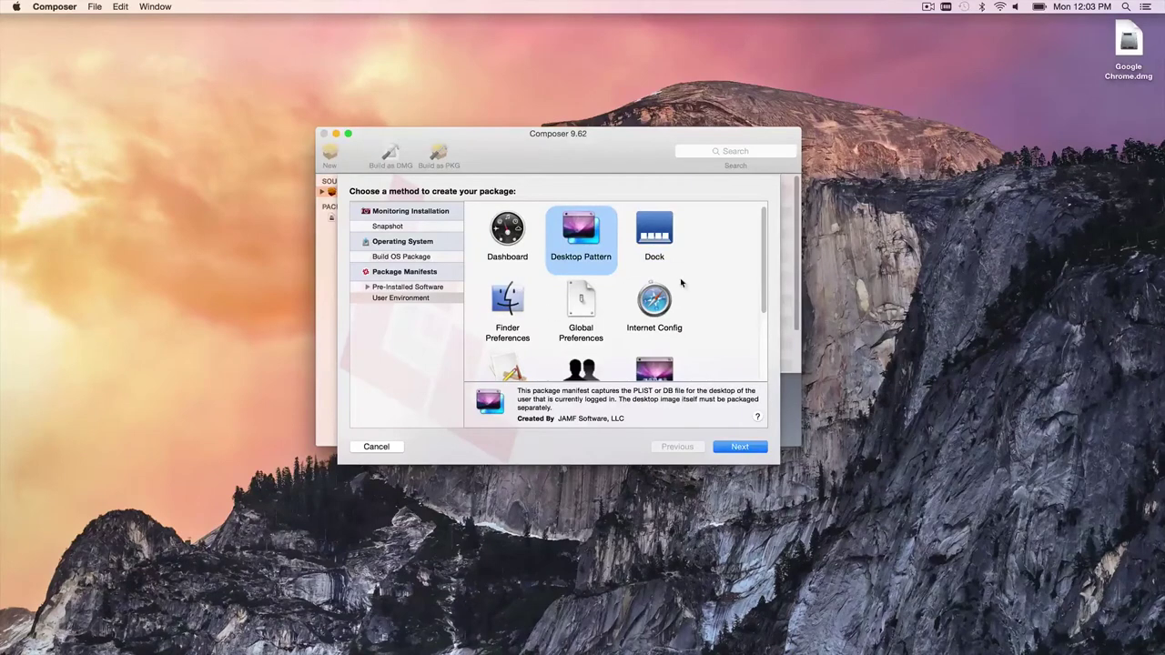
{"action": "scroll", "coordinate": [764, 314], "scroll_direction": "down", "scroll_amount": 1}
{"action": "scroll", "coordinate": [765, 314], "scroll_direction": "down", "scroll_amount": 2}
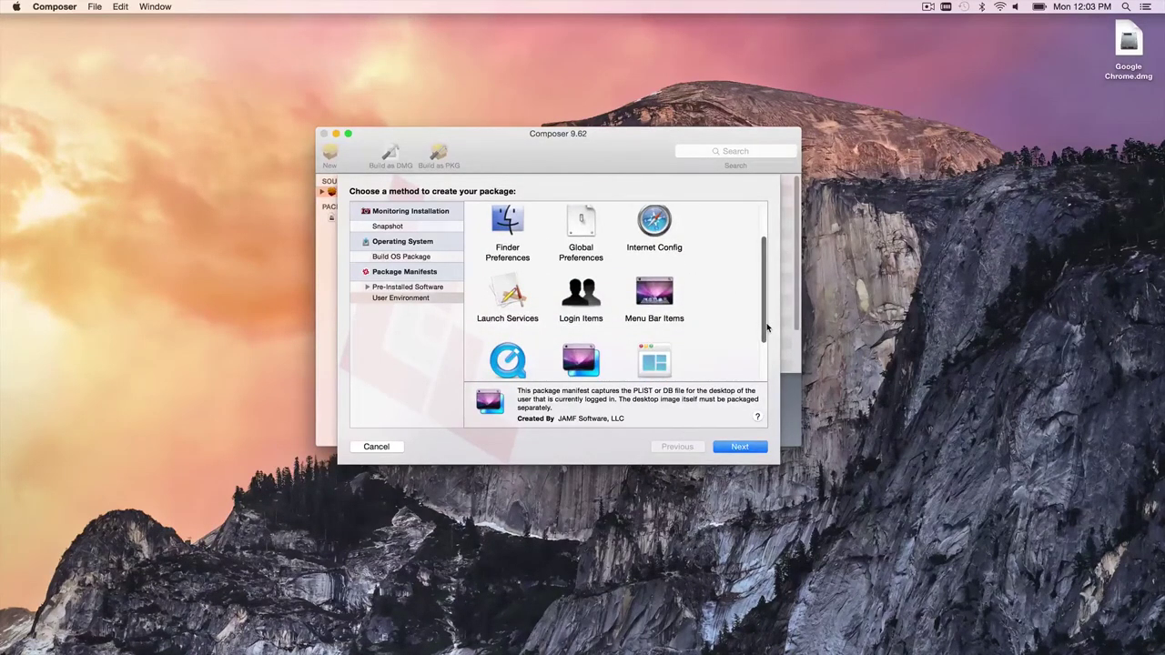
{"action": "scroll", "coordinate": [765, 323], "scroll_direction": "up", "scroll_amount": 3}
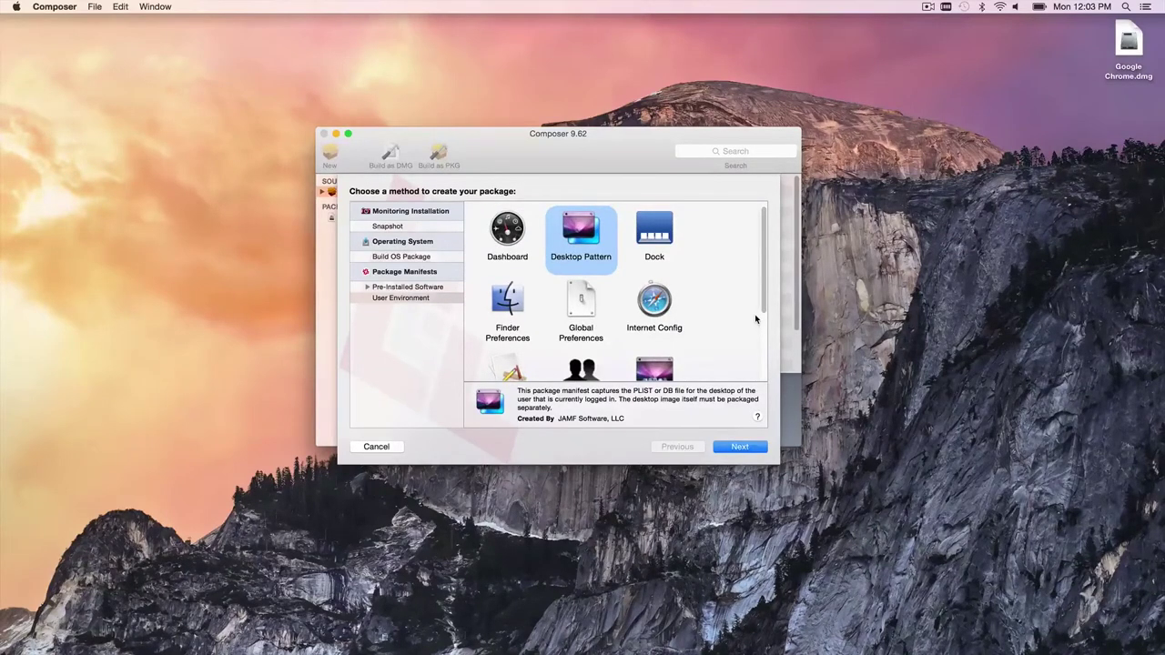
Step: Create the Desktop Pattern source and expand its Users and demo folders
{"action": "left_click", "coordinate": [741, 446]}
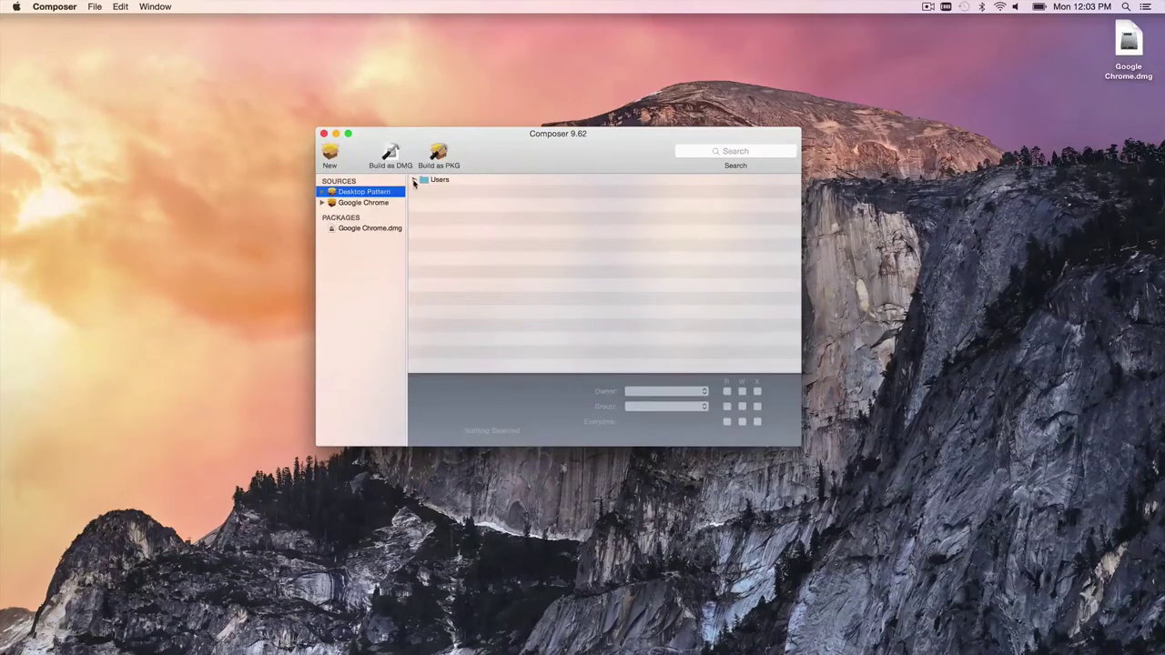
{"action": "left_click", "coordinate": [414, 179]}
{"action": "left_click", "coordinate": [422, 190]}
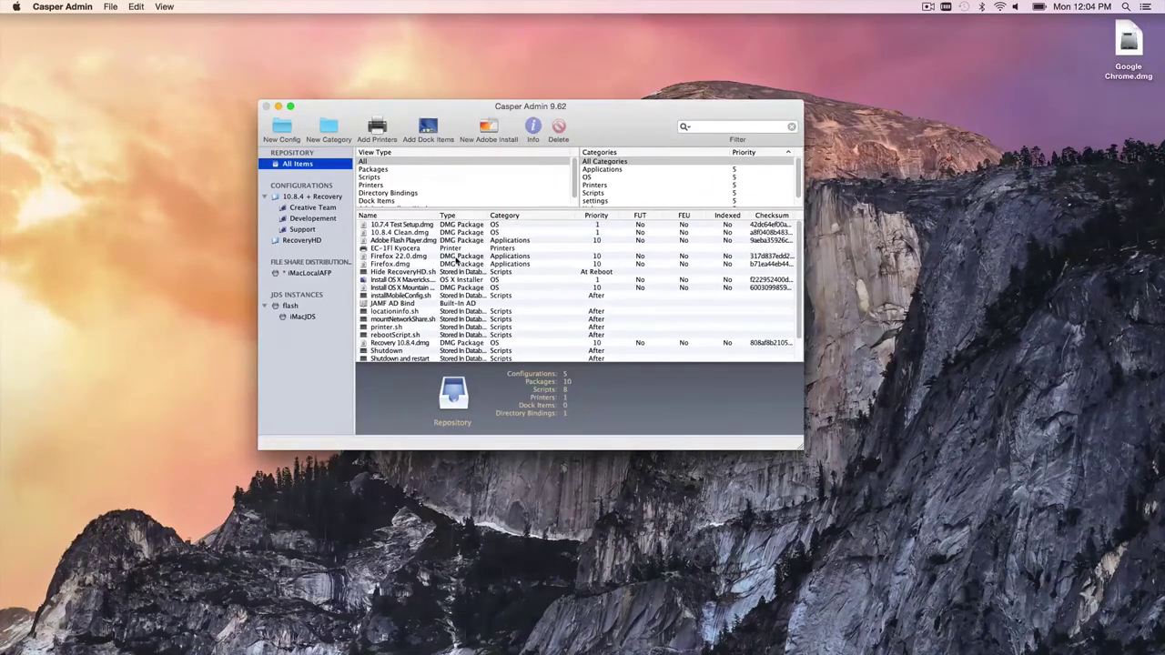
Step: Drag Google Chrome.dmg from the Desktop into the Casper Admin package list
{"action": "left_click_drag", "start_coordinate": [1128, 45], "coordinate": [707, 279]}
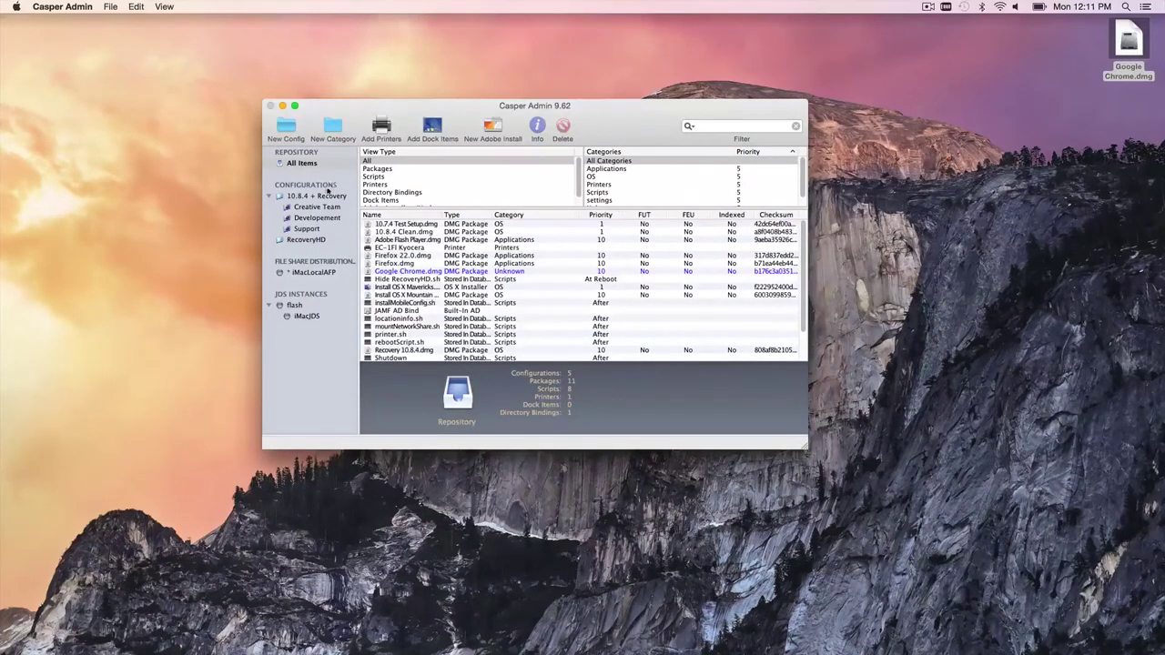
Step: View the items in the 10.8.4 + Recovery, Creative Team and Support configurations
{"action": "left_click", "coordinate": [328, 195]}
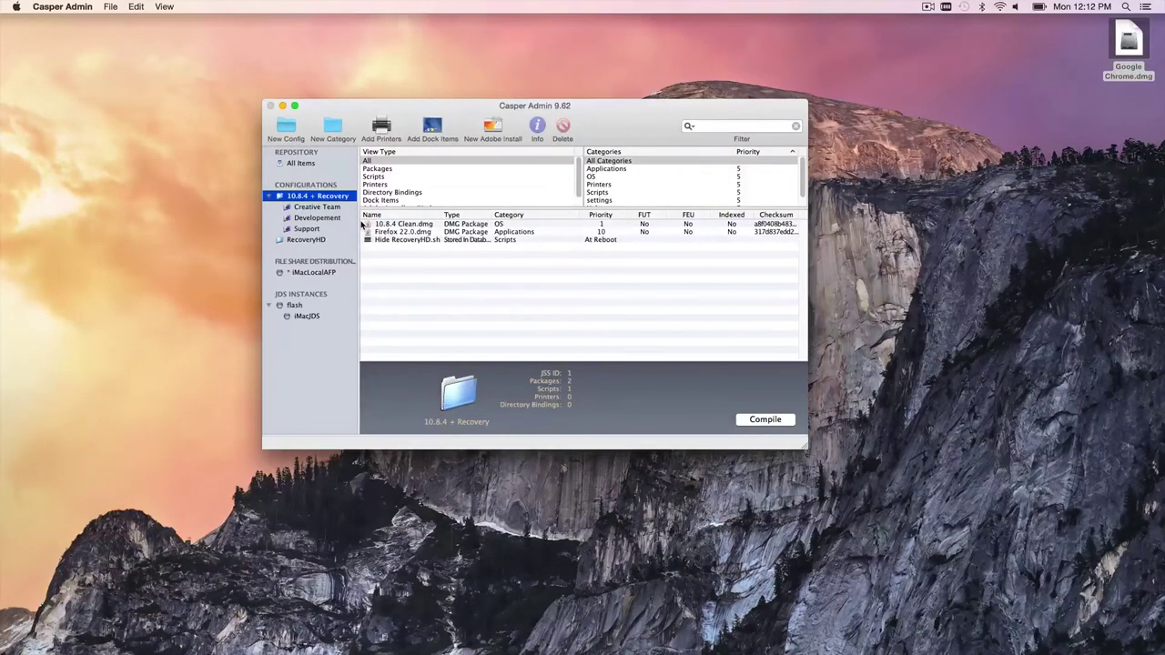
{"action": "left_click", "coordinate": [323, 209]}
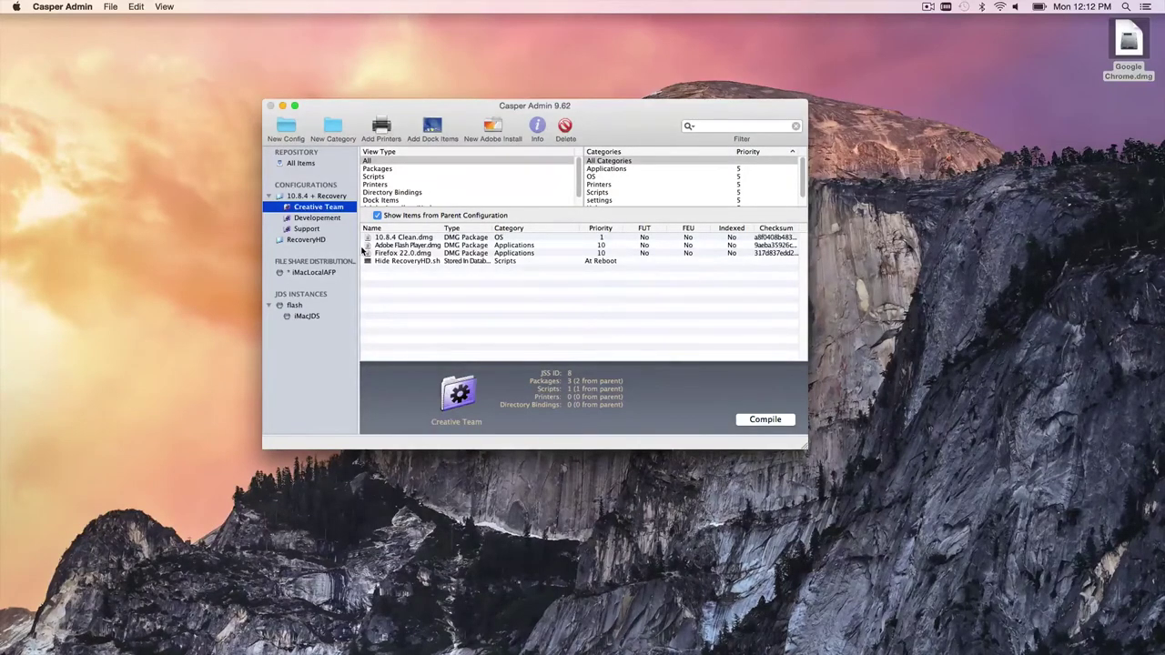
{"action": "left_click", "coordinate": [316, 230]}
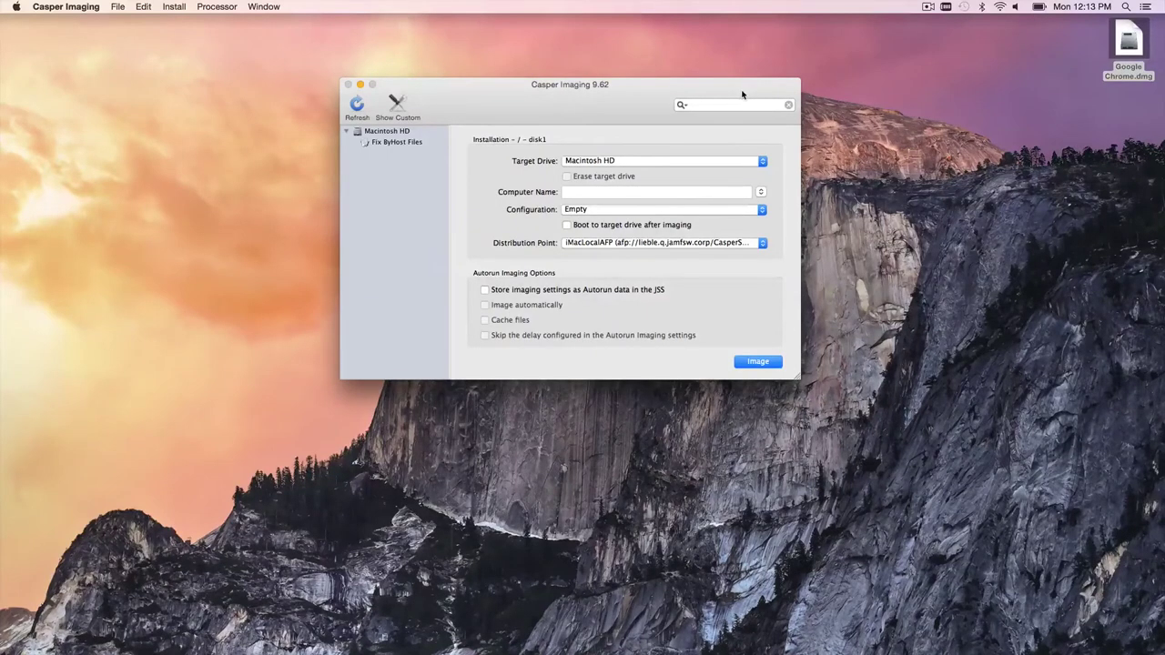
Step: Keep Macintosh HD as the target drive and select the 10.8.4 + Recovery configuration
{"action": "left_click", "coordinate": [710, 161]}
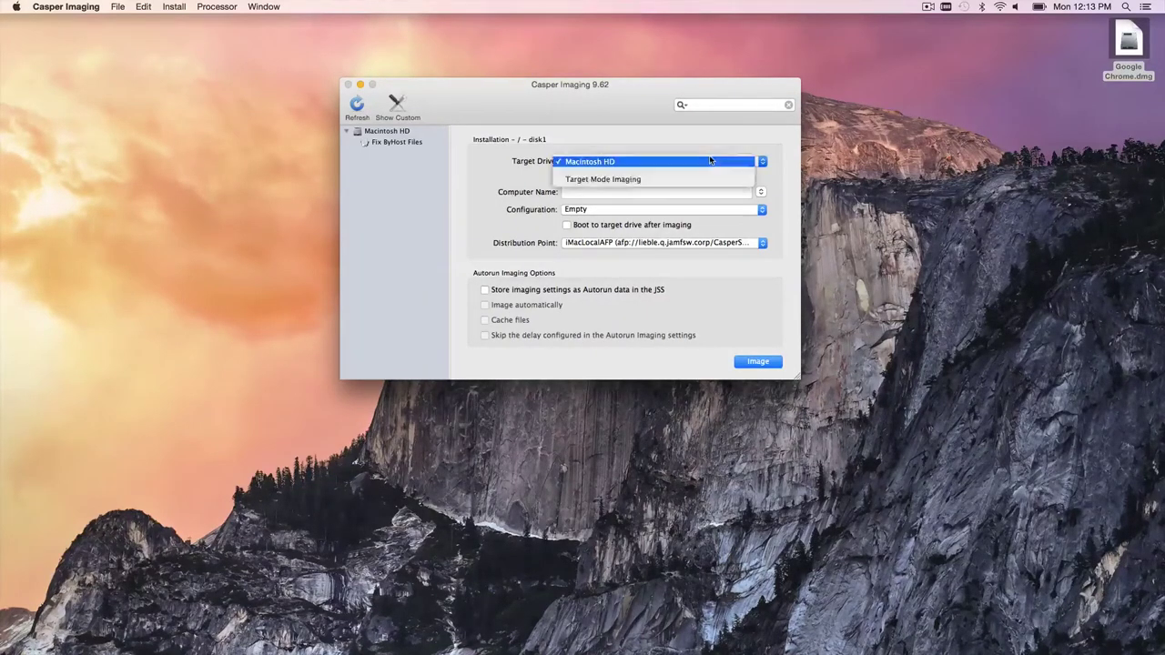
{"action": "left_click", "coordinate": [710, 161]}
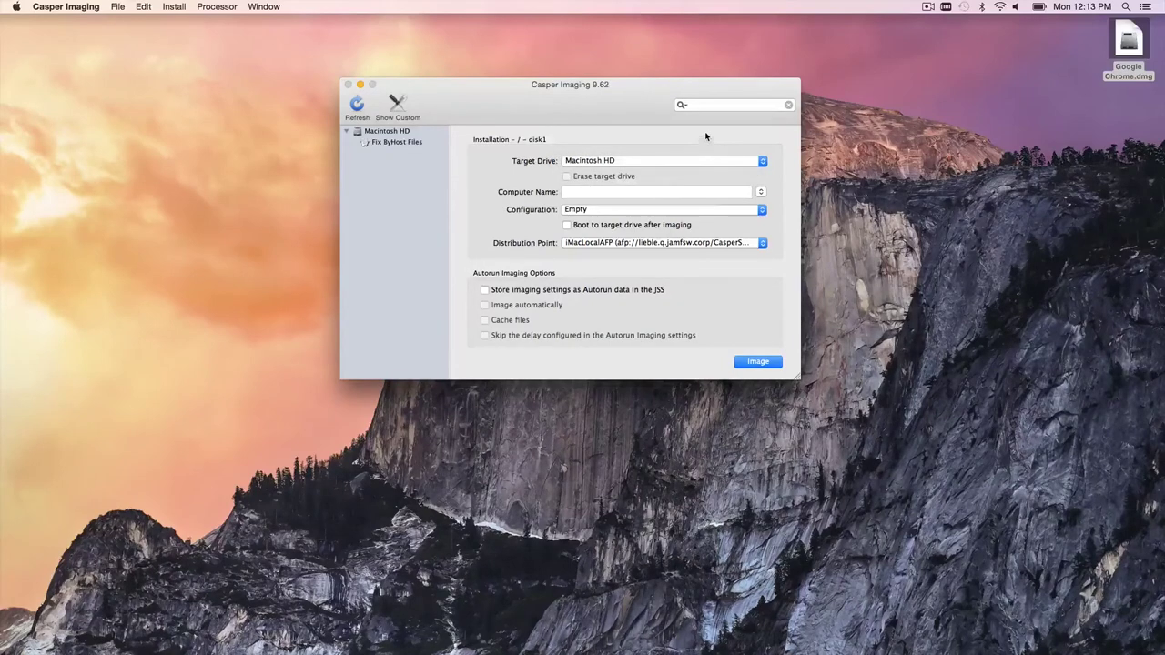
{"action": "left_click", "coordinate": [760, 214]}
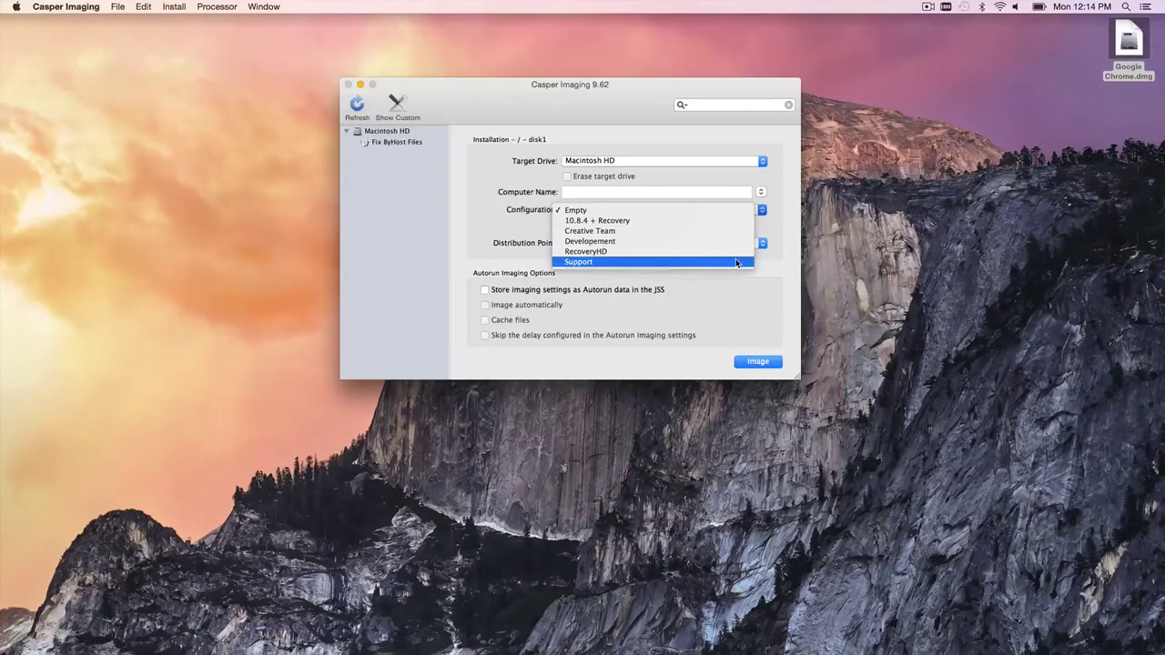
{"action": "left_click", "coordinate": [737, 212]}
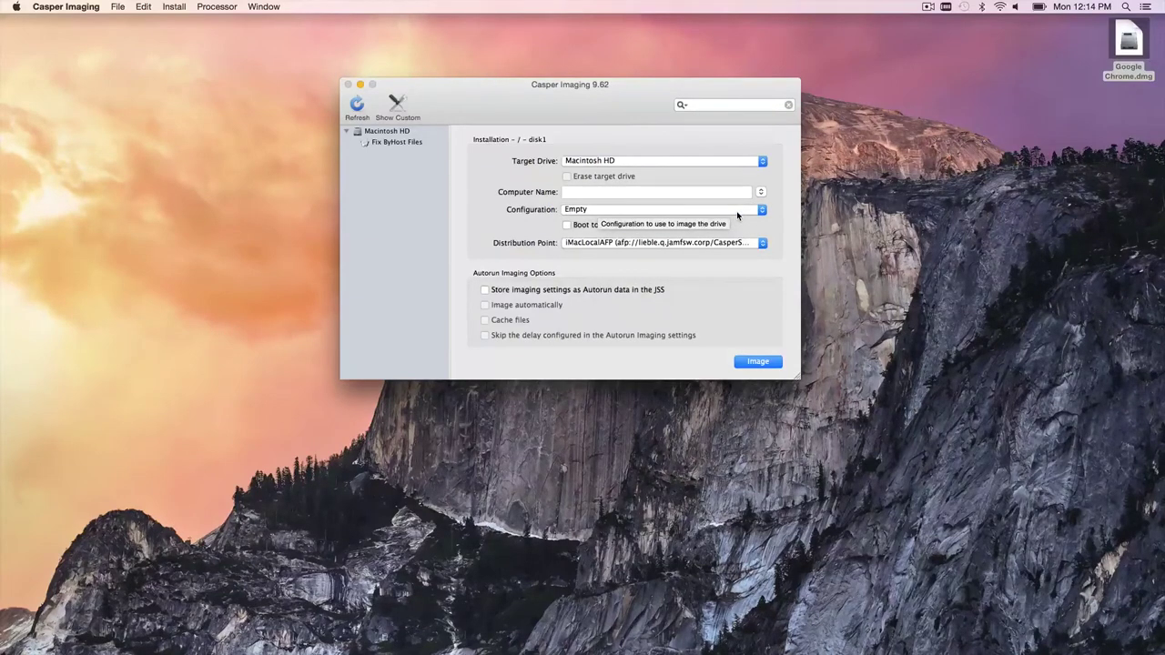
{"action": "left_click", "coordinate": [737, 213]}
{"action": "left_click", "coordinate": [742, 221]}
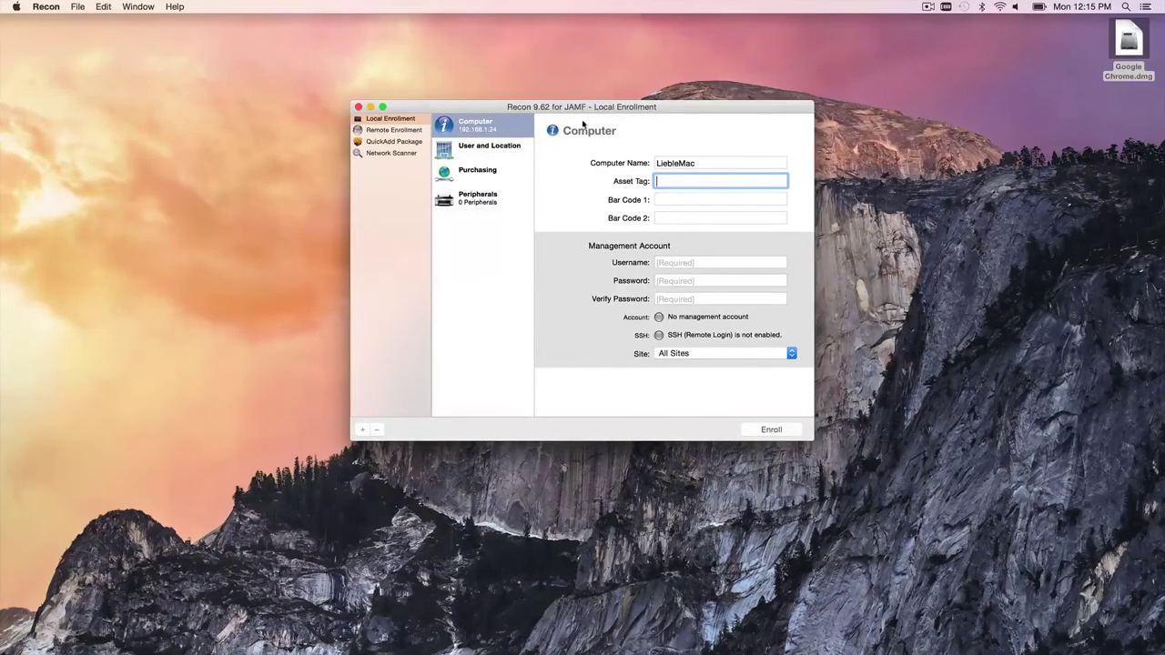
Step: View Recon's Remote Enrollment, QuickAdd Package and Network Scanner pages in turn
{"action": "left_click", "coordinate": [417, 133]}
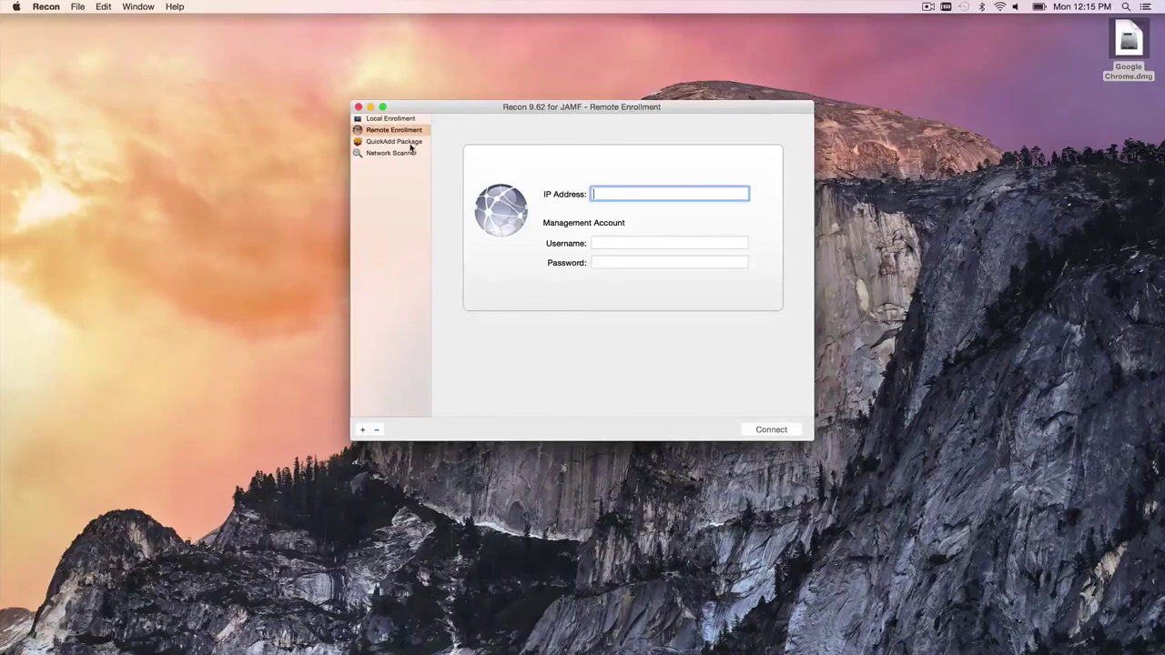
{"action": "left_click", "coordinate": [408, 143]}
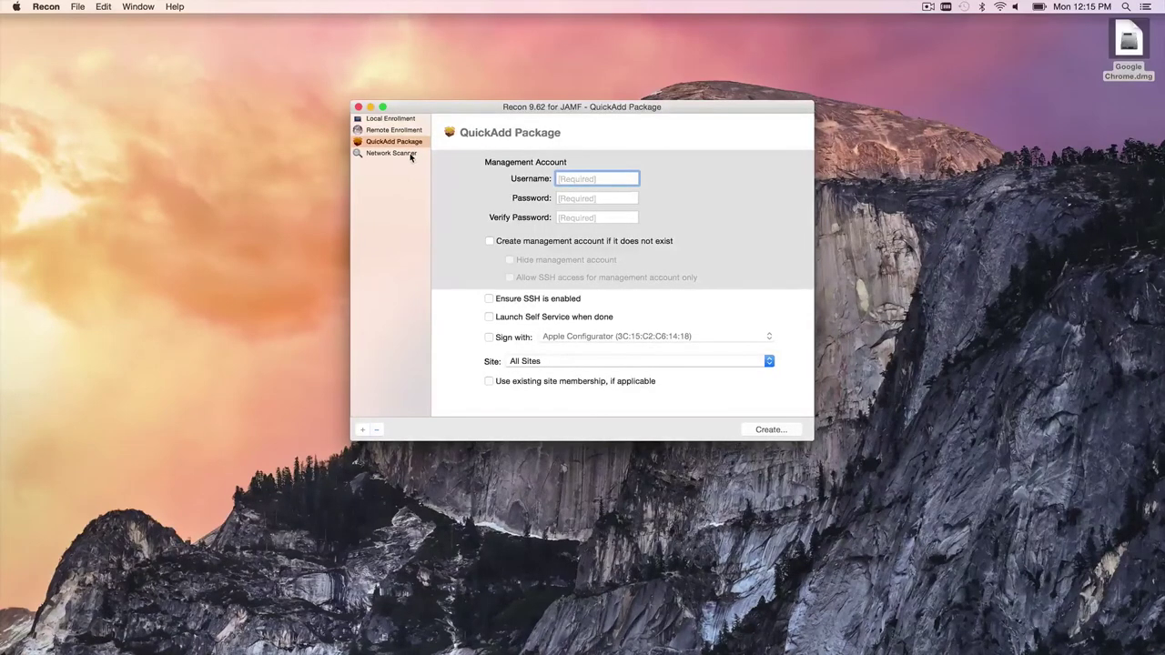
{"action": "left_click", "coordinate": [411, 154]}
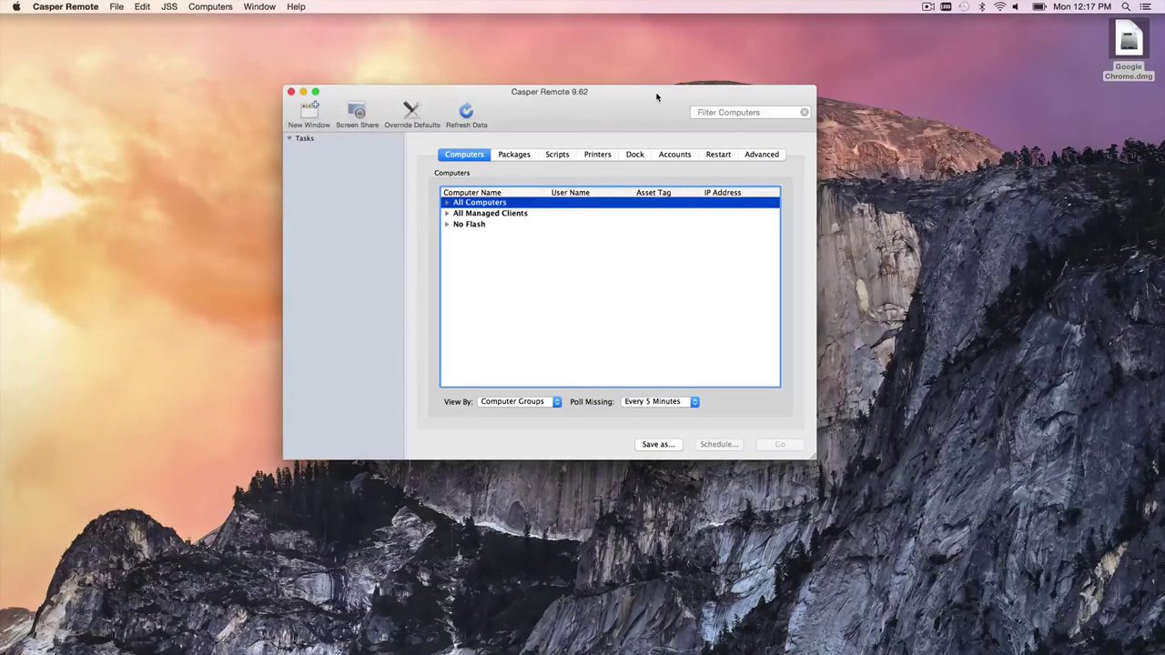
Step: Target the test computer in All Computers and tick Firefox 22.0.dmg under Applications
{"action": "left_click", "coordinate": [446, 204]}
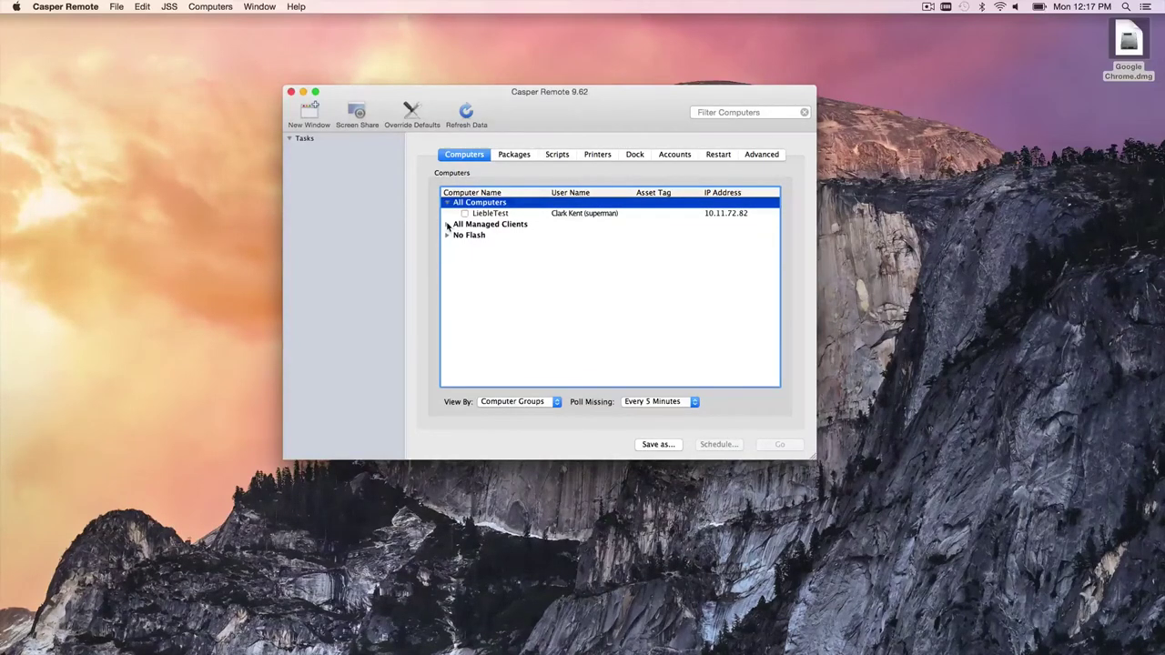
{"action": "left_click", "coordinate": [466, 213]}
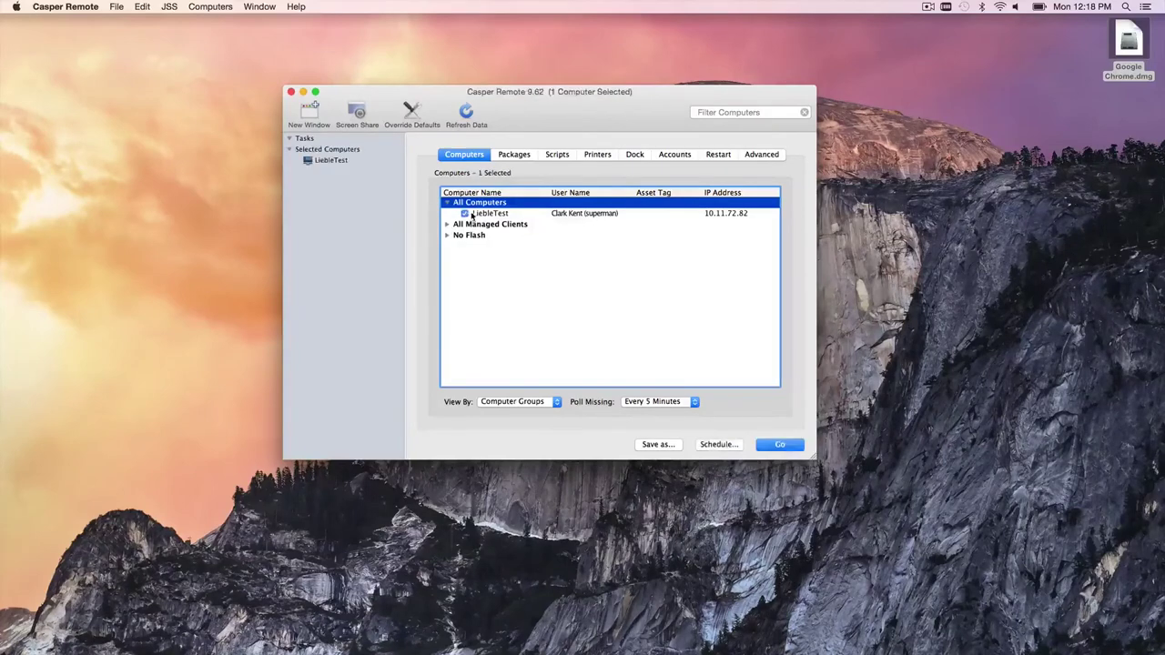
{"action": "left_click", "coordinate": [515, 156]}
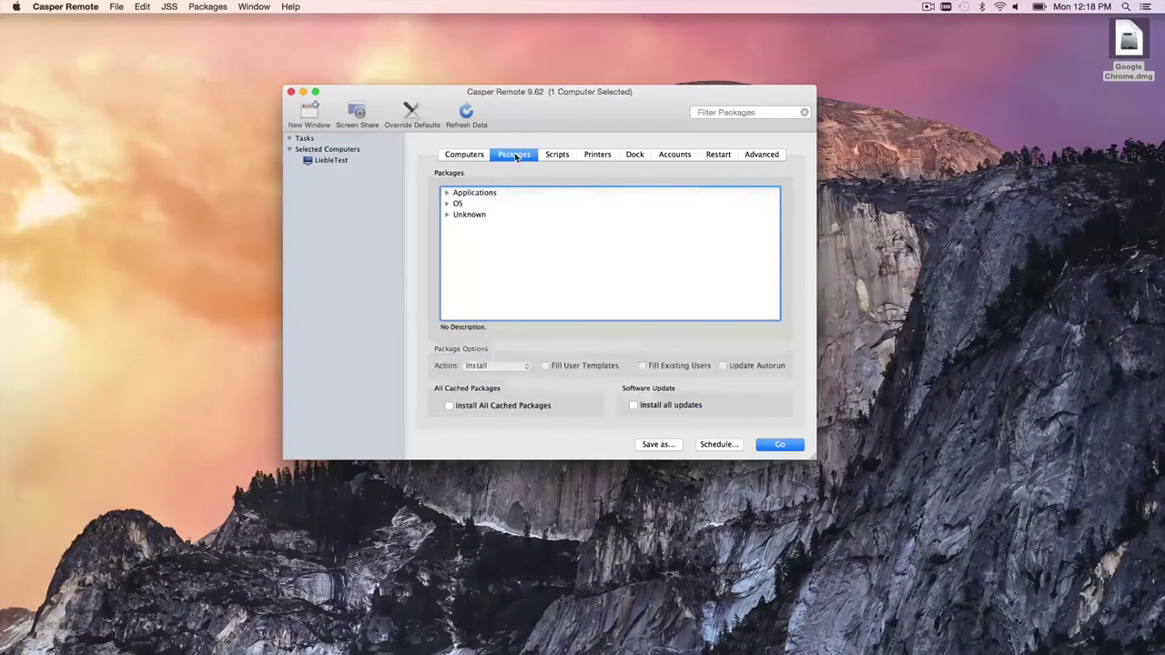
{"action": "left_click", "coordinate": [446, 192]}
{"action": "left_click", "coordinate": [465, 215]}
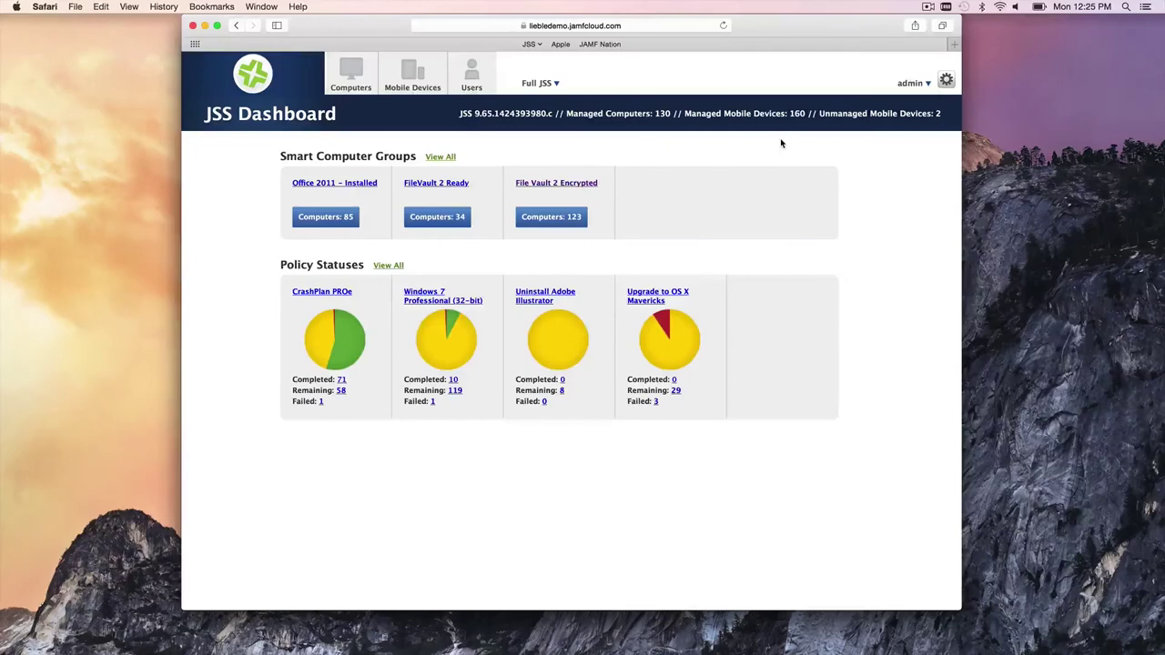
Step: Browse the Policies list and Smart Computer Groups under JSS Computers
{"action": "left_click", "coordinate": [364, 82]}
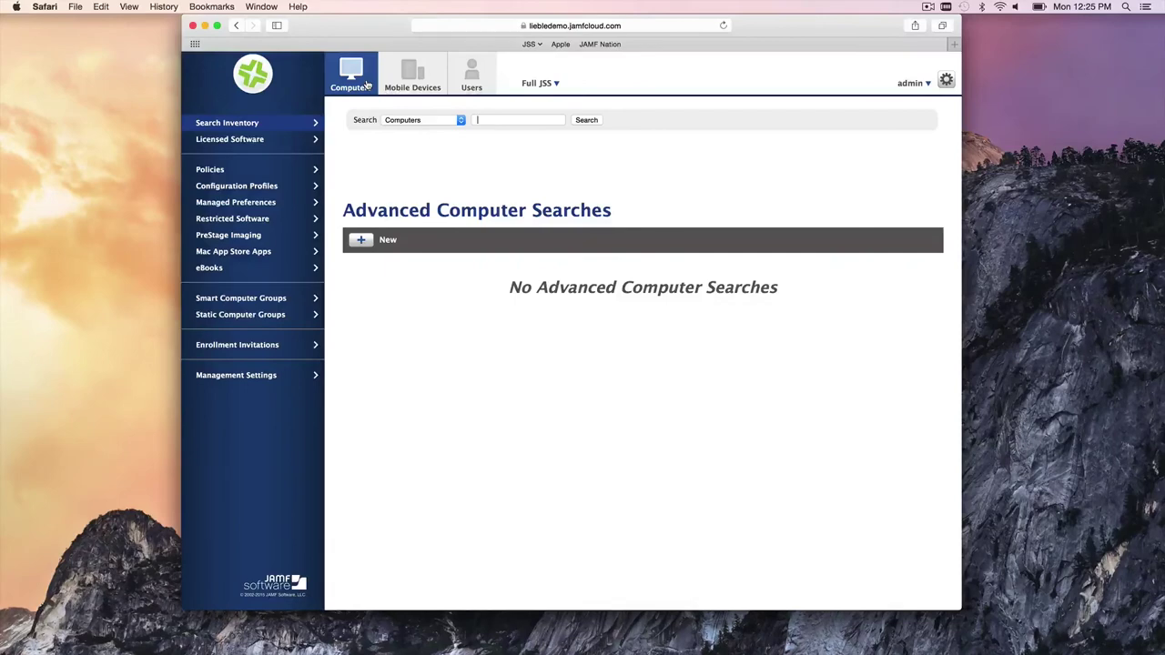
{"action": "left_click", "coordinate": [231, 170]}
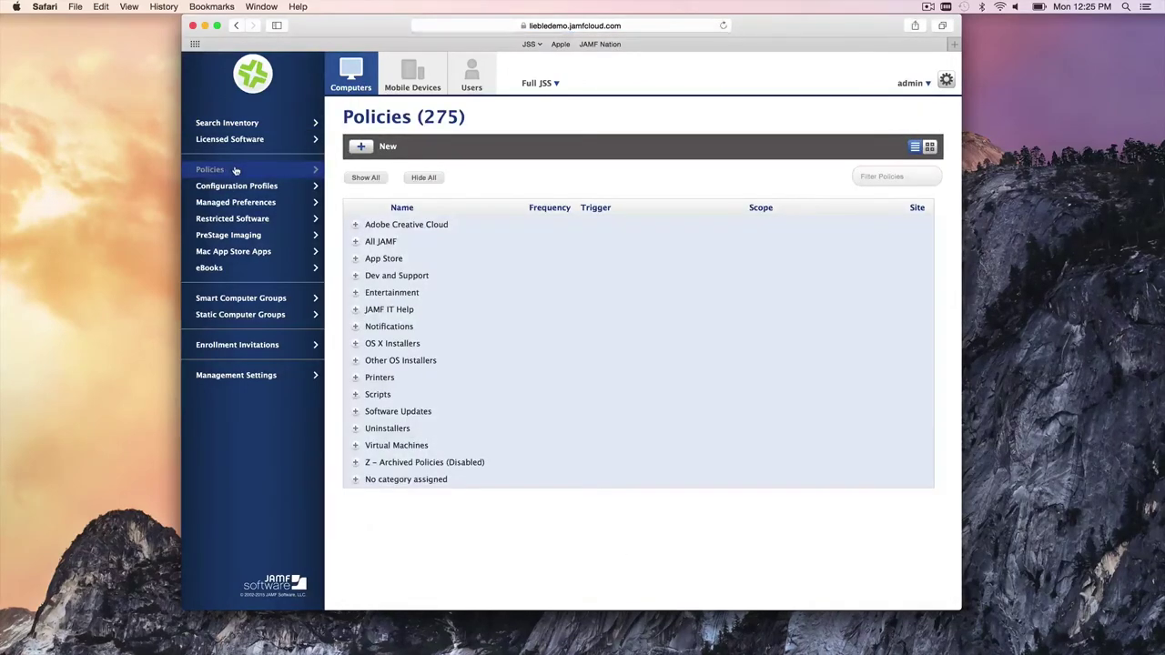
{"action": "left_click", "coordinate": [255, 304]}
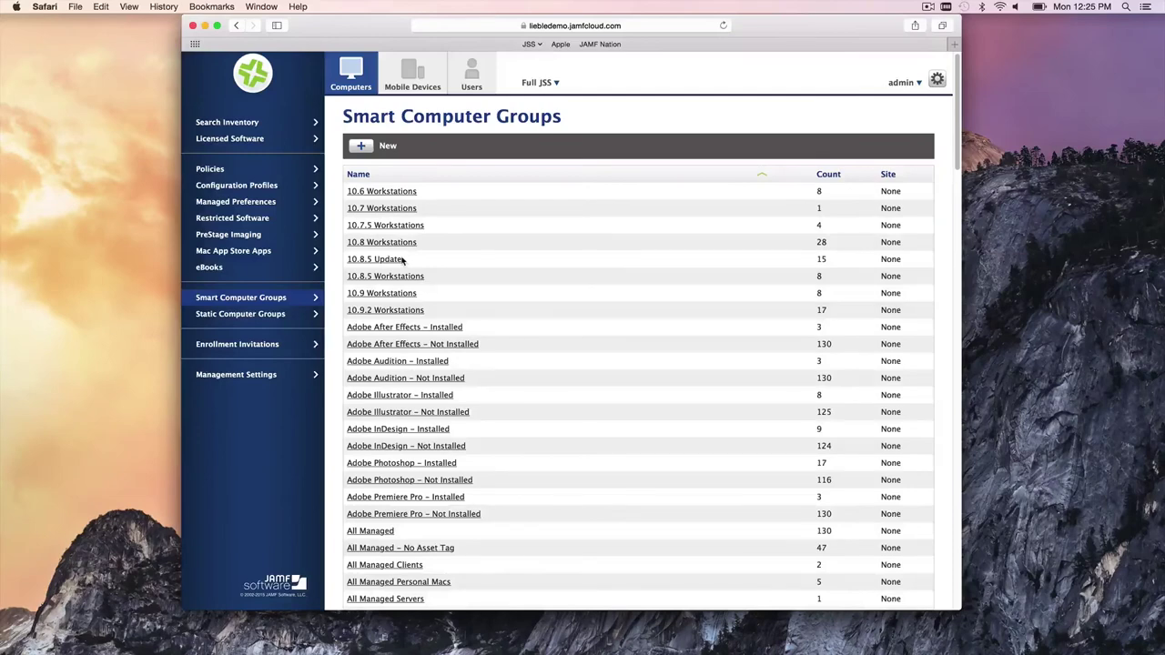
Step: Start a new JSS policy, then show the Printers category in Self Service
{"action": "left_click", "coordinate": [282, 168]}
{"action": "left_click", "coordinate": [364, 151]}
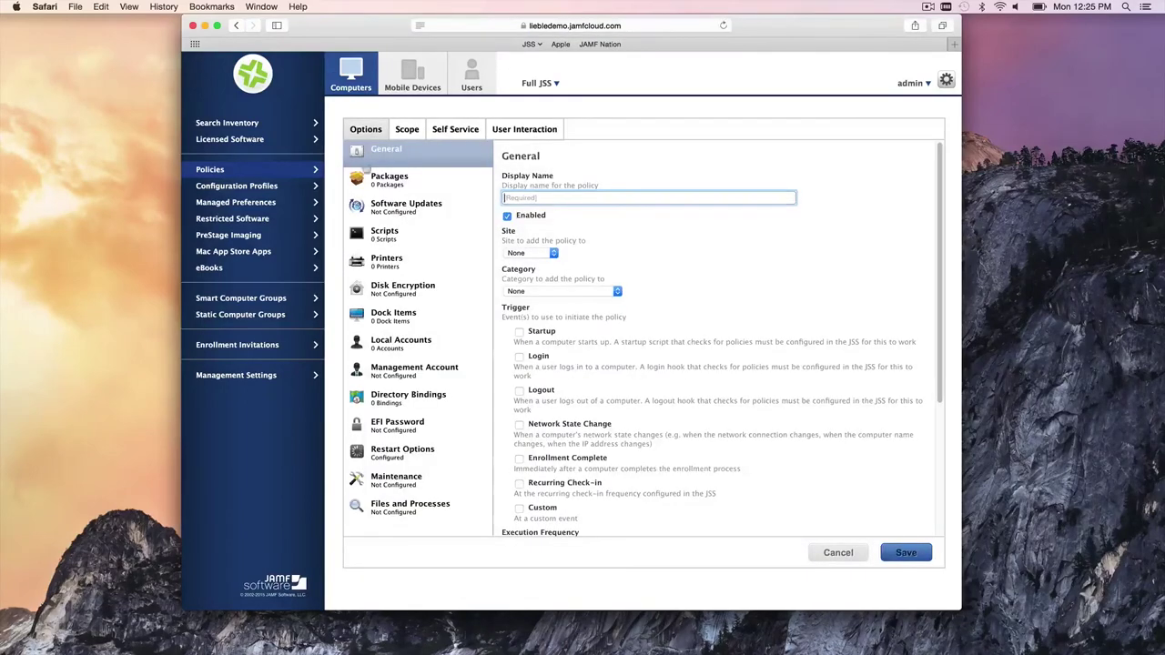
{"action": "key", "text": "super+Tab"}
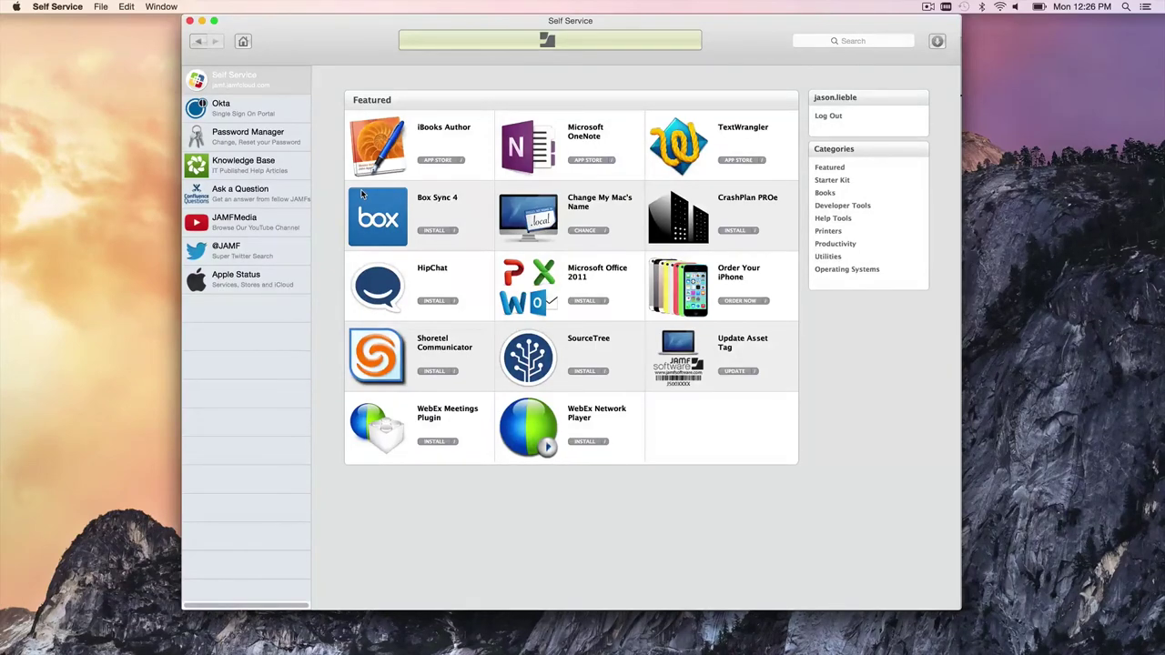
{"action": "left_click", "coordinate": [827, 231]}
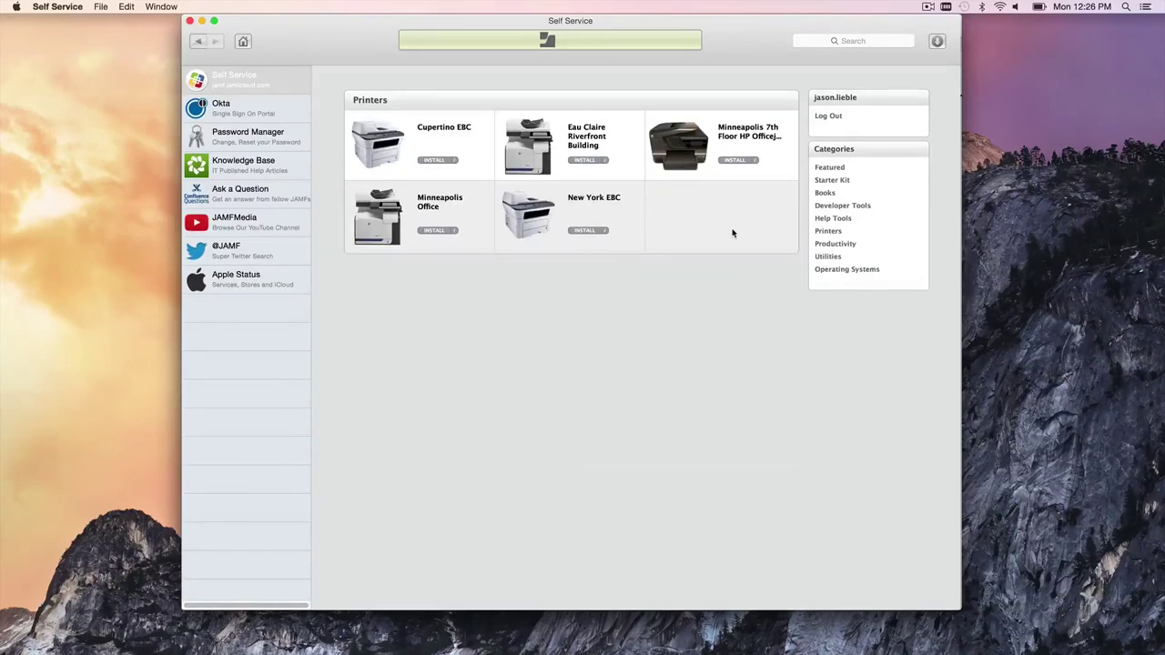